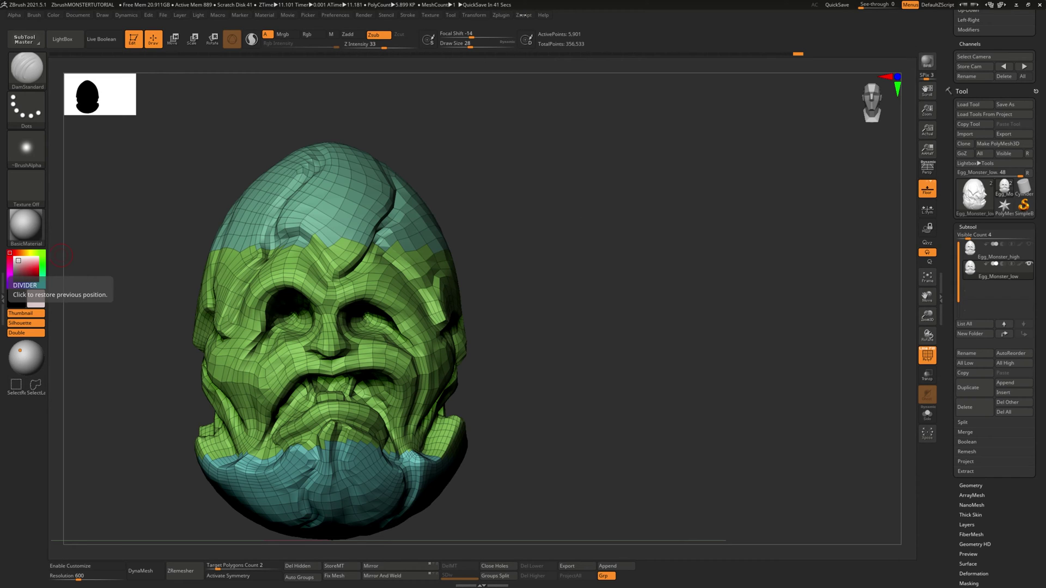
Export the low-poly subtool through Zplugin FBX ExportImport as Egg_Monster_low.fbx in TUTORIALS_3D
{"action": "left_click", "coordinate": [504, 16]}
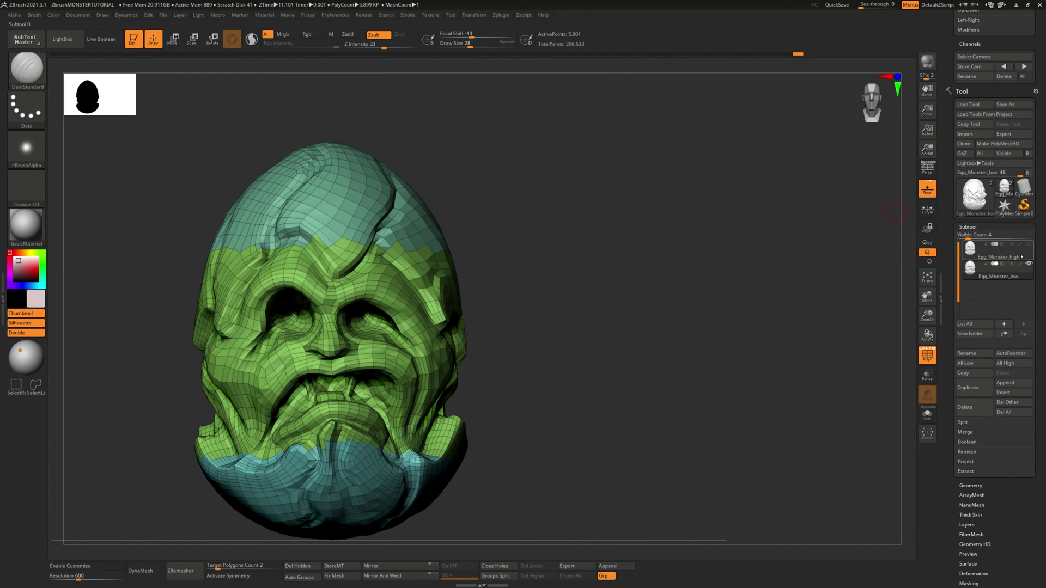
{"action": "left_click", "coordinate": [482, 18]}
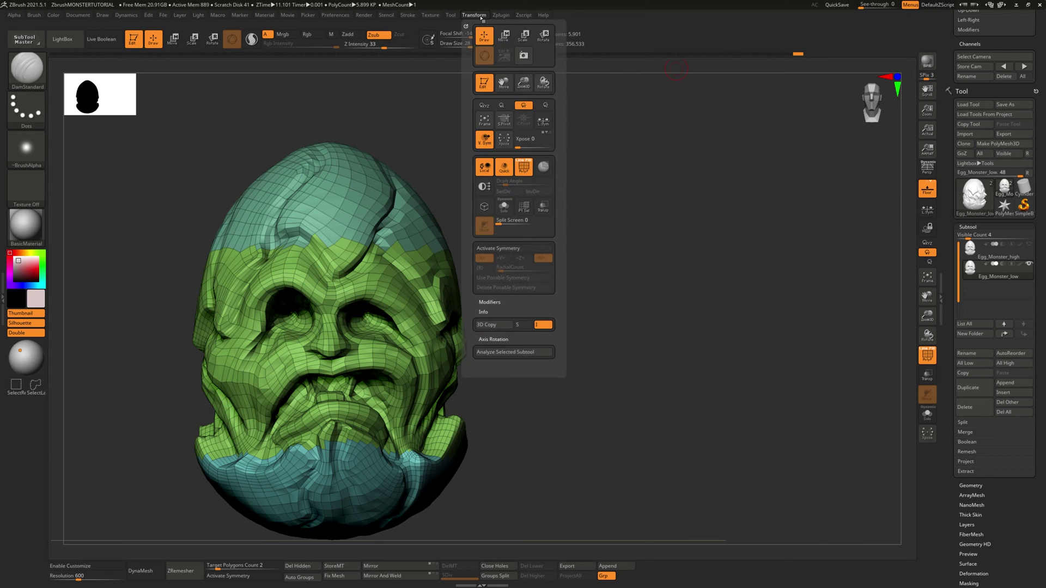
{"action": "left_click", "coordinate": [500, 15]}
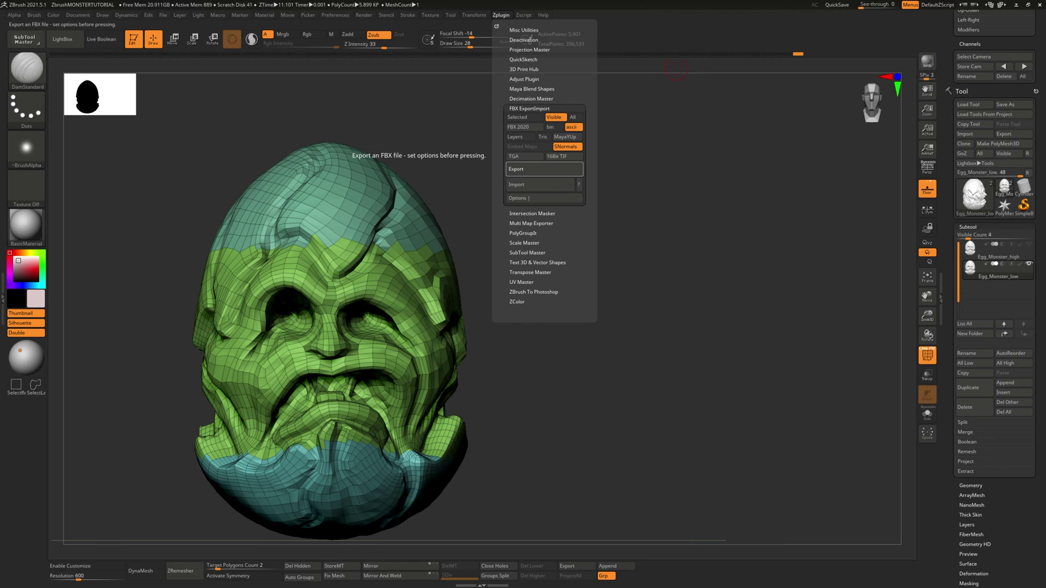
{"action": "left_click", "coordinate": [544, 169]}
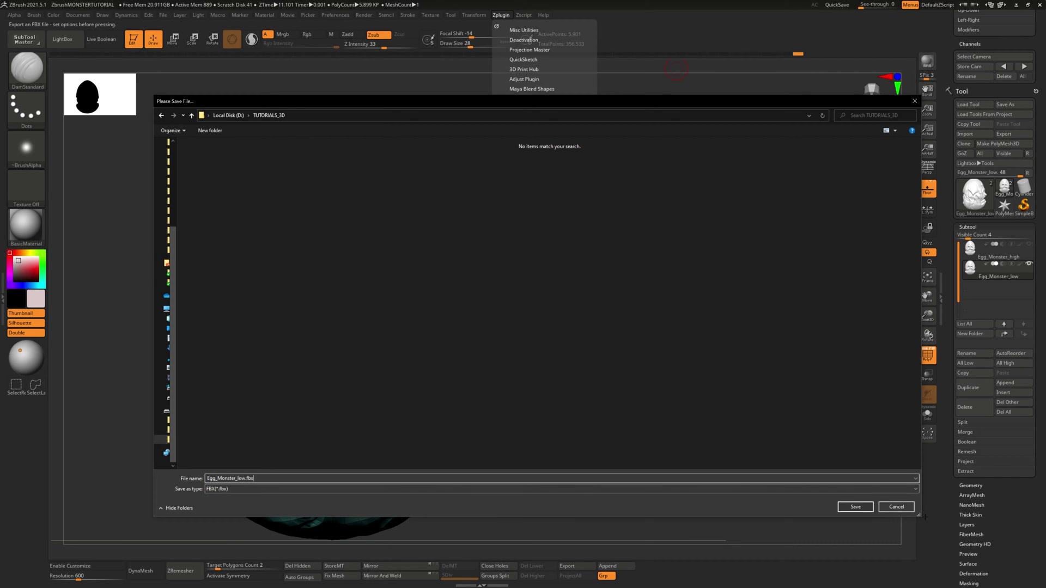
{"action": "left_click", "coordinate": [870, 511]}
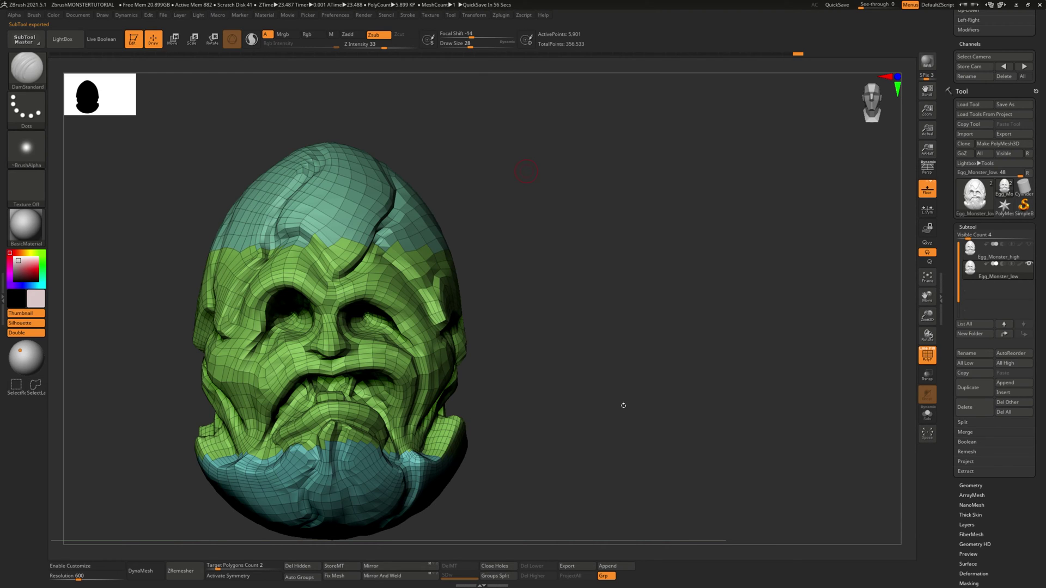
Make Egg_Monster_high the active subtool and turn off Draw Polyframe
{"action": "left_click", "coordinate": [1020, 256]}
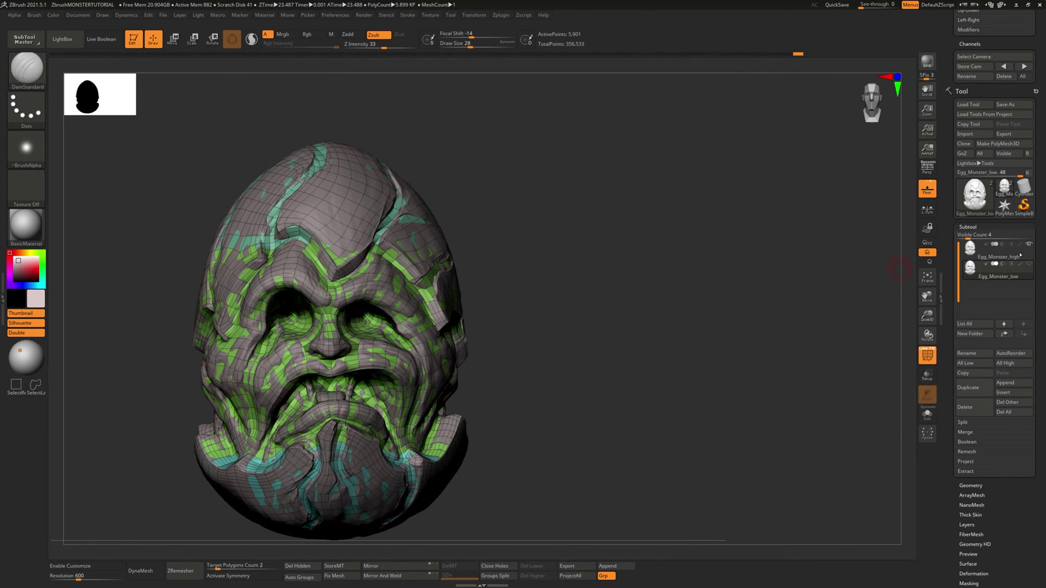
{"action": "left_click", "coordinate": [1013, 256]}
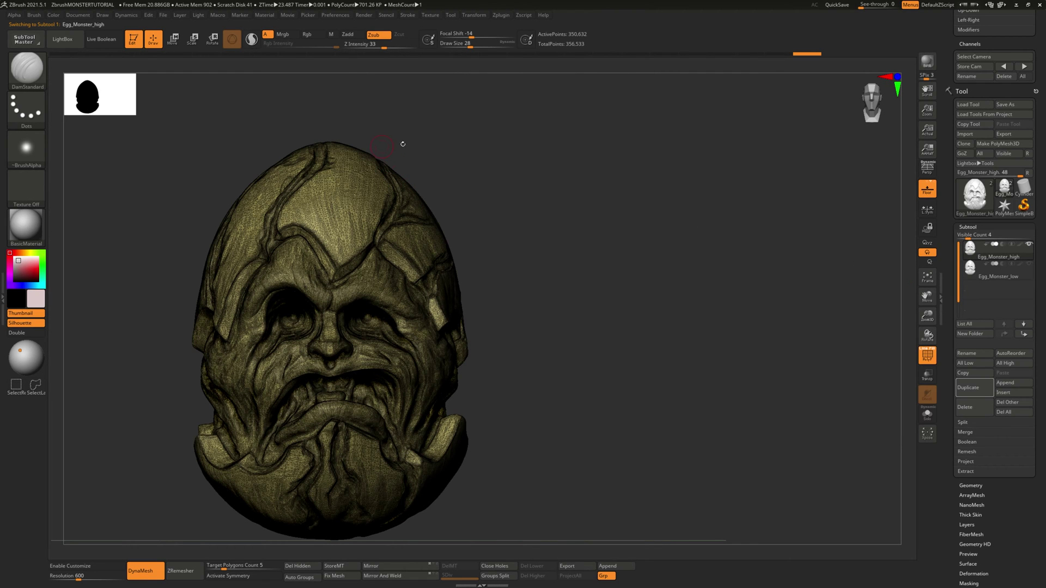
{"action": "left_click", "coordinate": [927, 355]}
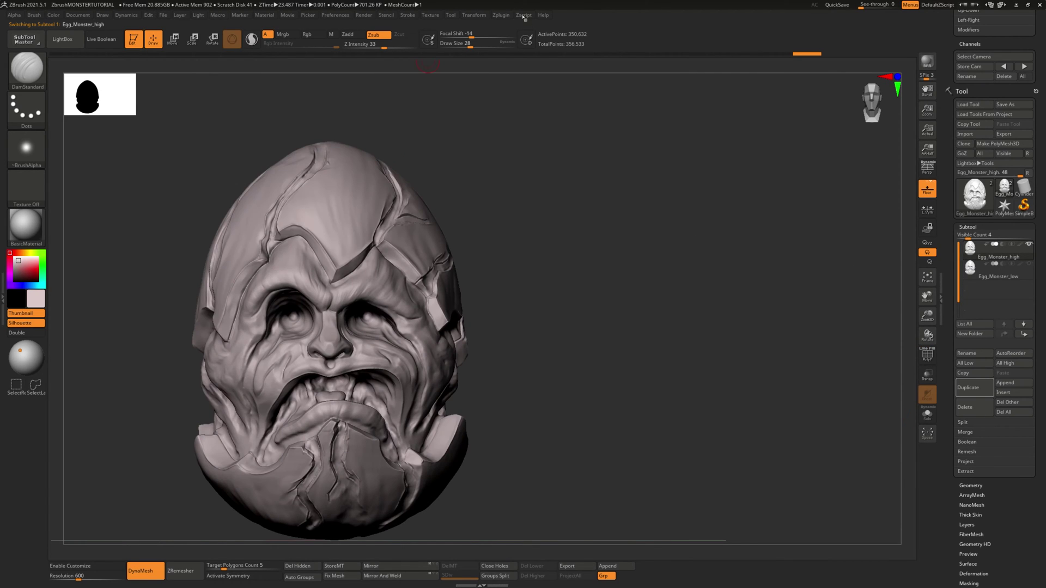
Export the high-poly subtool as Egg_Monster_high.fbx, then switch over to Substance Painter
{"action": "left_click", "coordinate": [501, 14]}
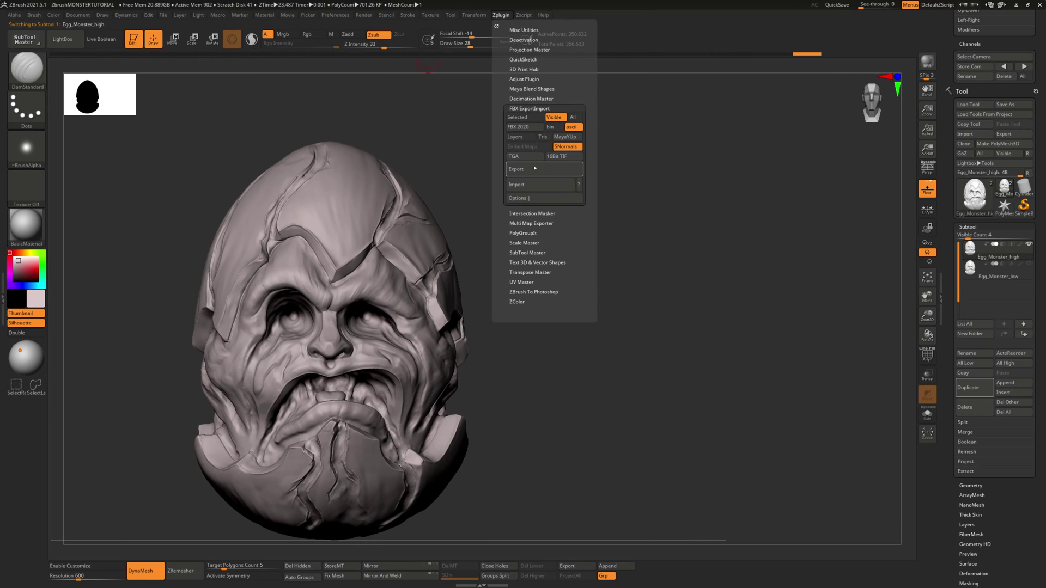
{"action": "left_click", "coordinate": [515, 169]}
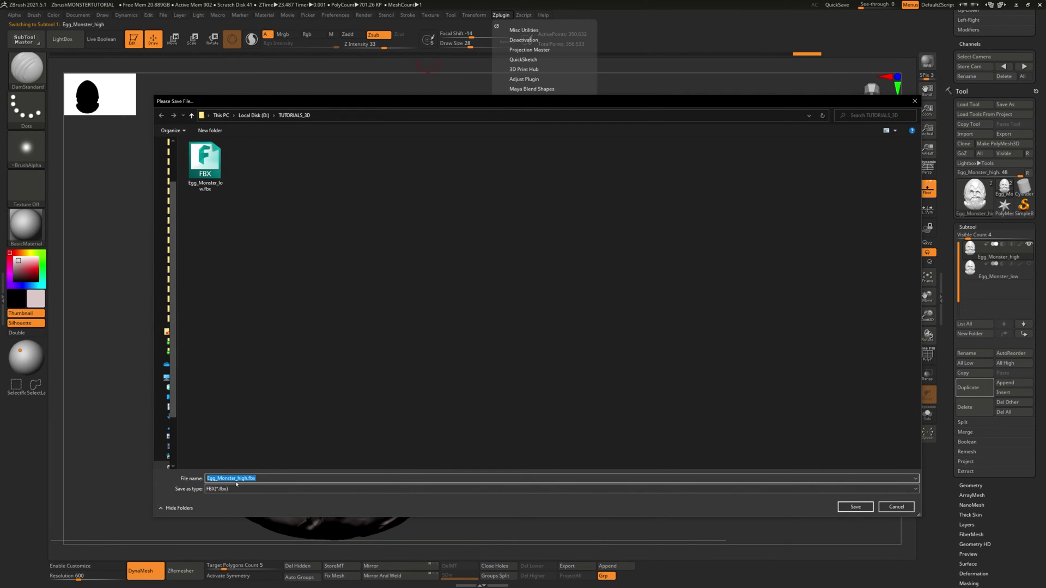
{"action": "left_click", "coordinate": [854, 506]}
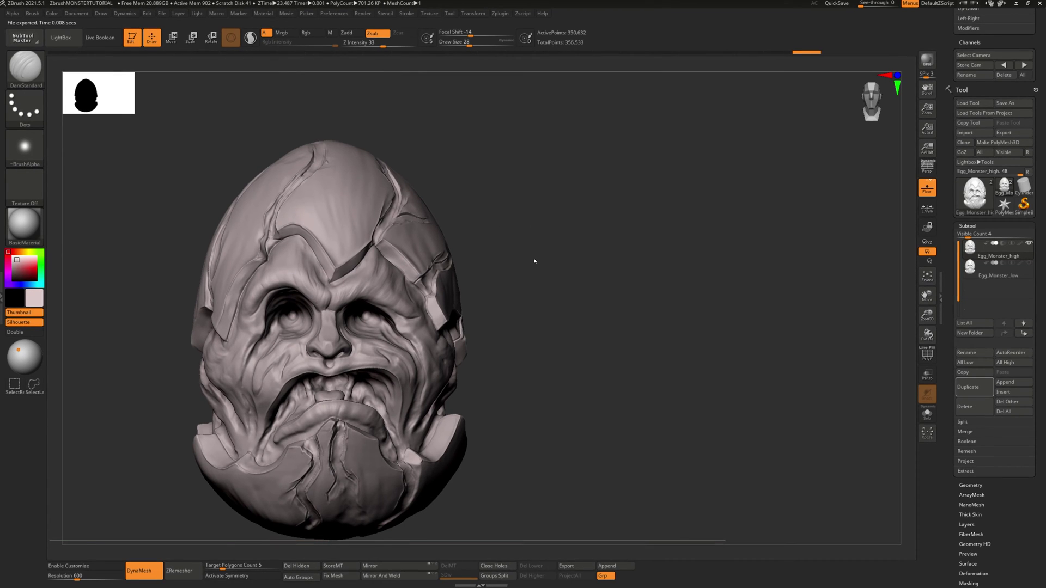
{"action": "left_click", "coordinate": [394, 274], "text": "alt"}
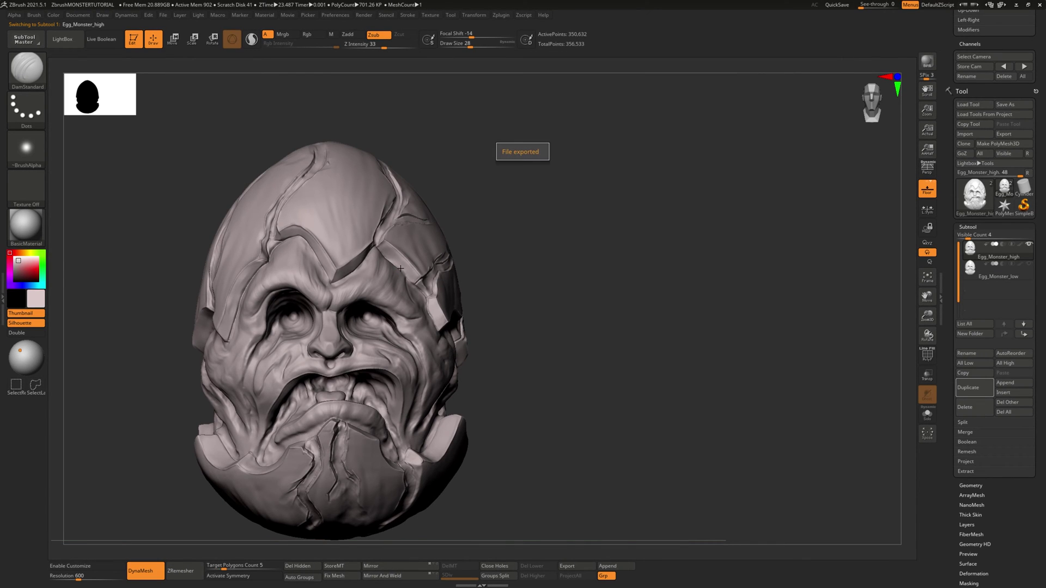
{"action": "left_click", "coordinate": [546, 156]}
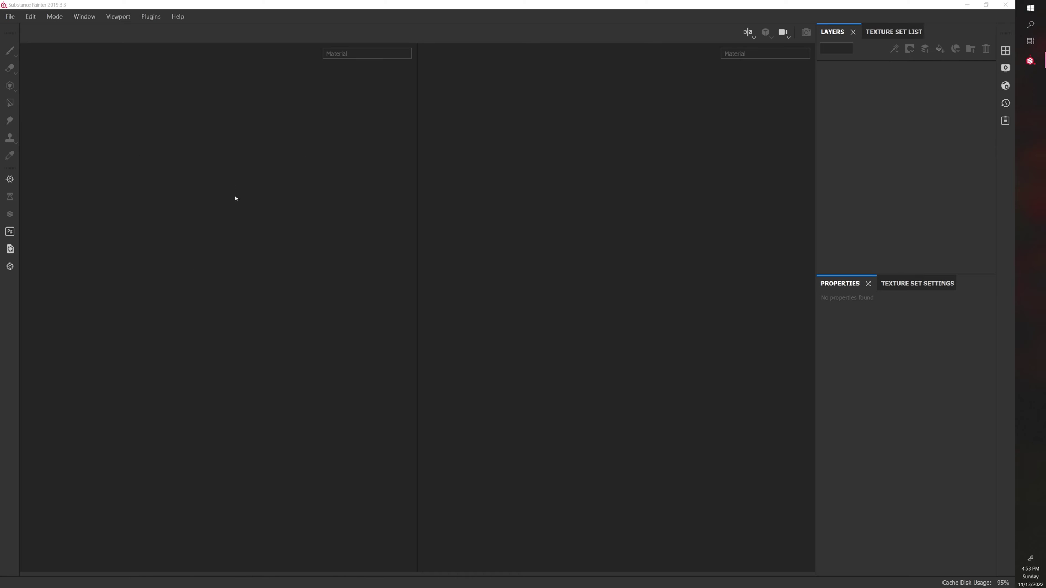
Create a new project from Egg_Monster_low.fbx with document resolution 4096
{"action": "left_click", "coordinate": [10, 16]}
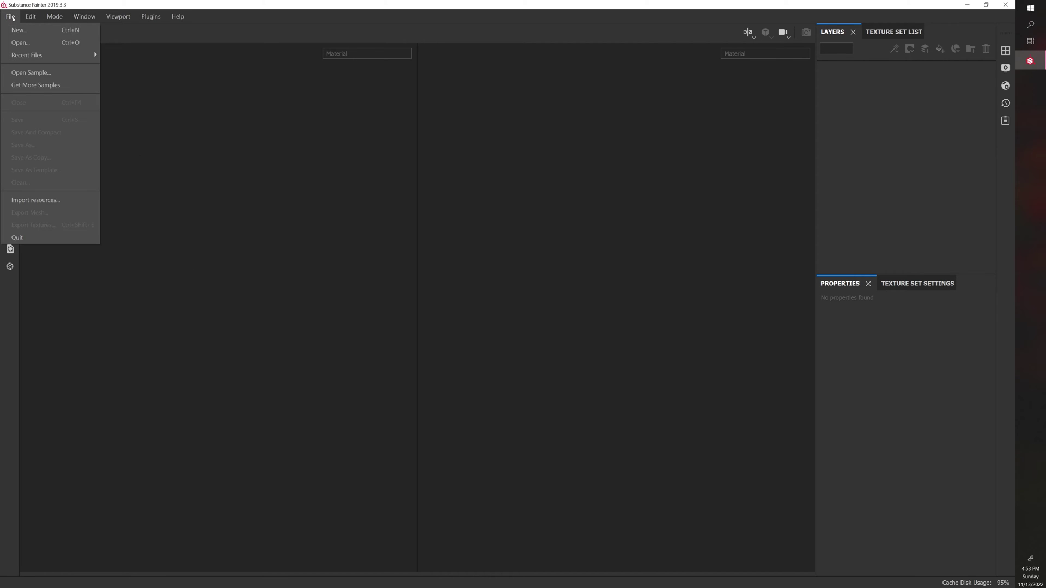
{"action": "left_click", "coordinate": [17, 30]}
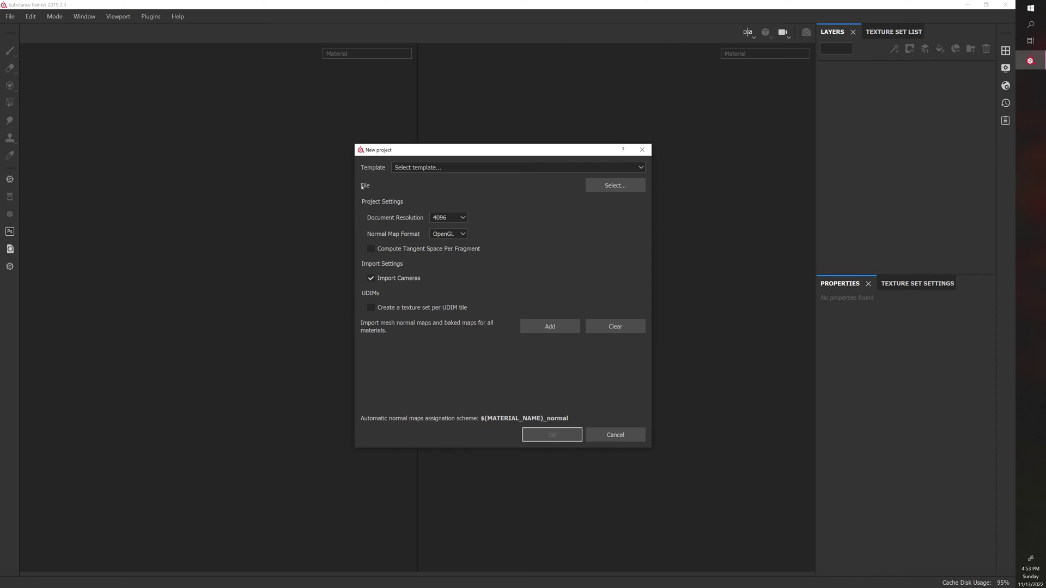
{"action": "left_click", "coordinate": [617, 186]}
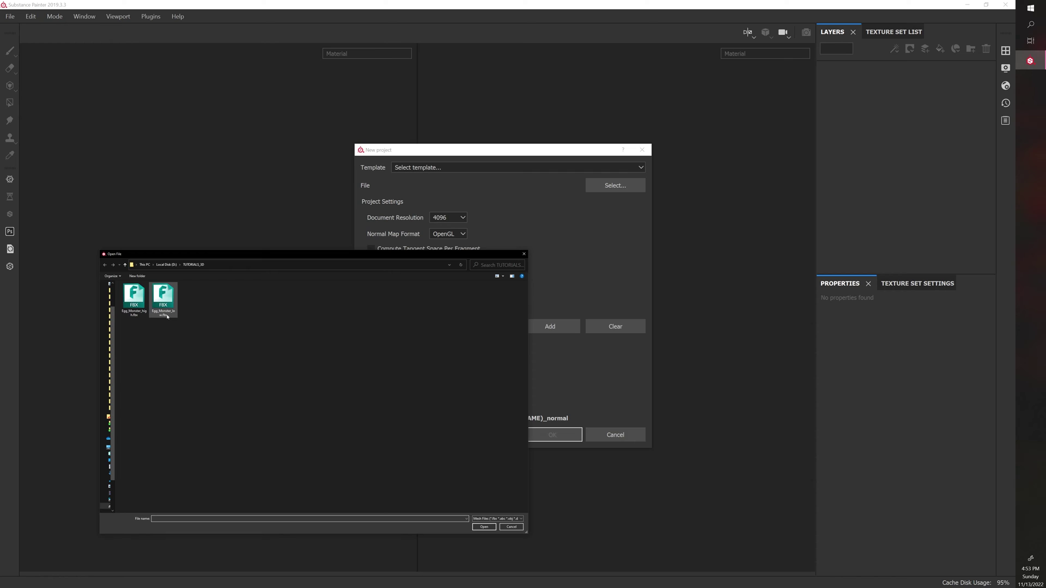
{"action": "left_click", "coordinate": [167, 317]}
{"action": "left_click", "coordinate": [484, 527]}
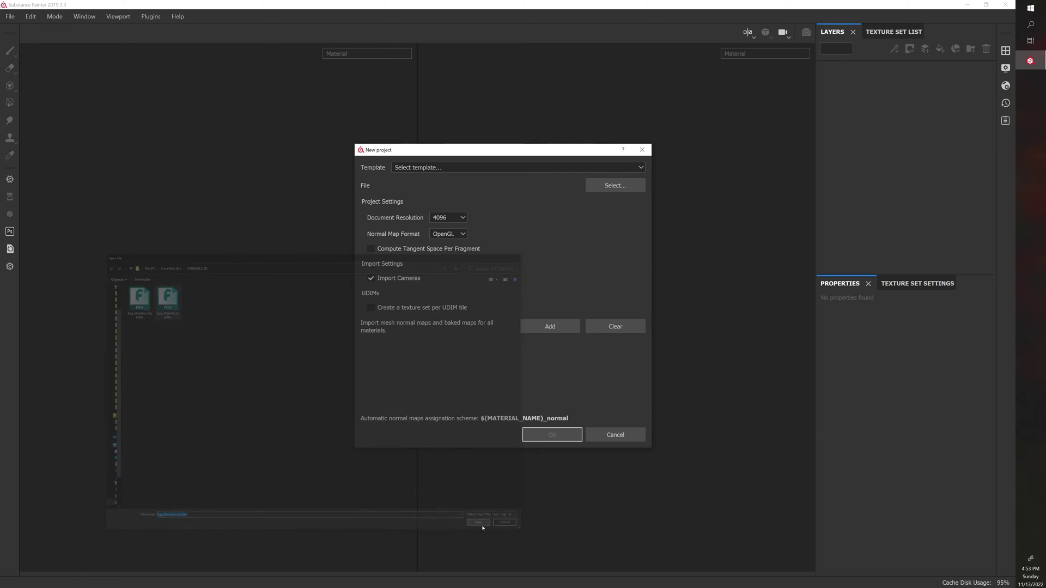
{"action": "left_click", "coordinate": [436, 221]}
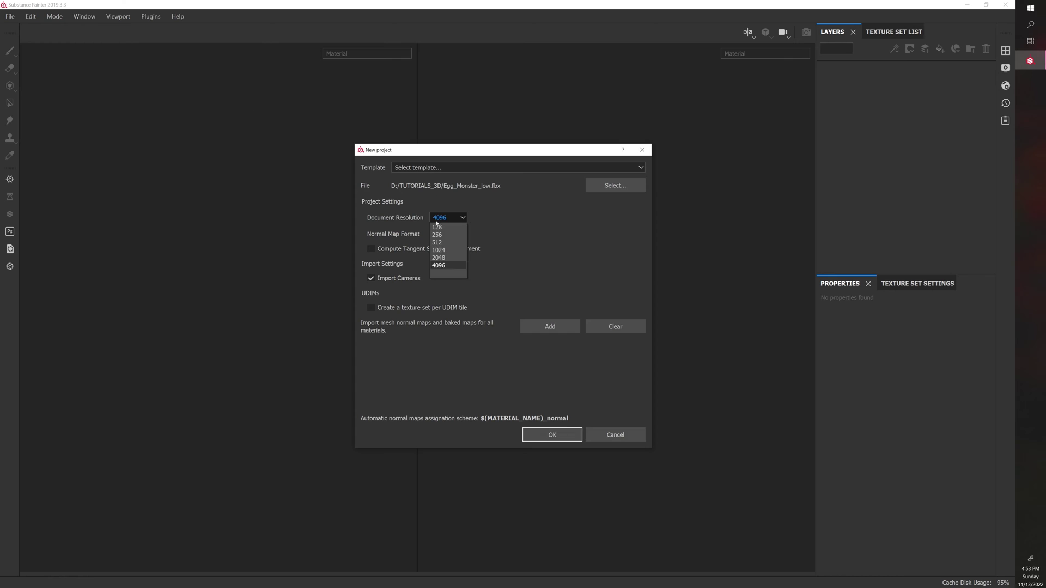
{"action": "left_click", "coordinate": [444, 265]}
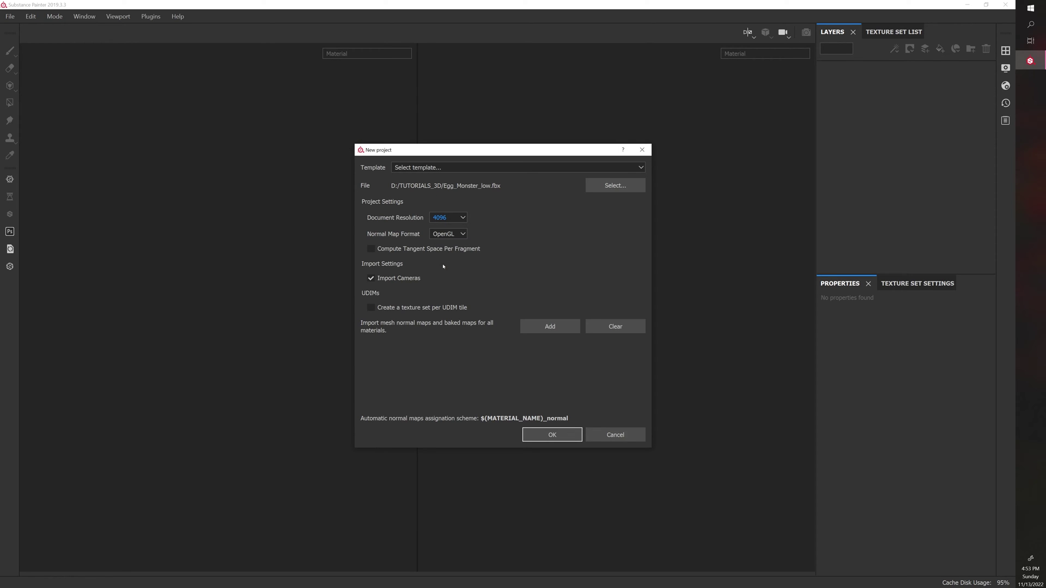
{"action": "left_click", "coordinate": [540, 439]}
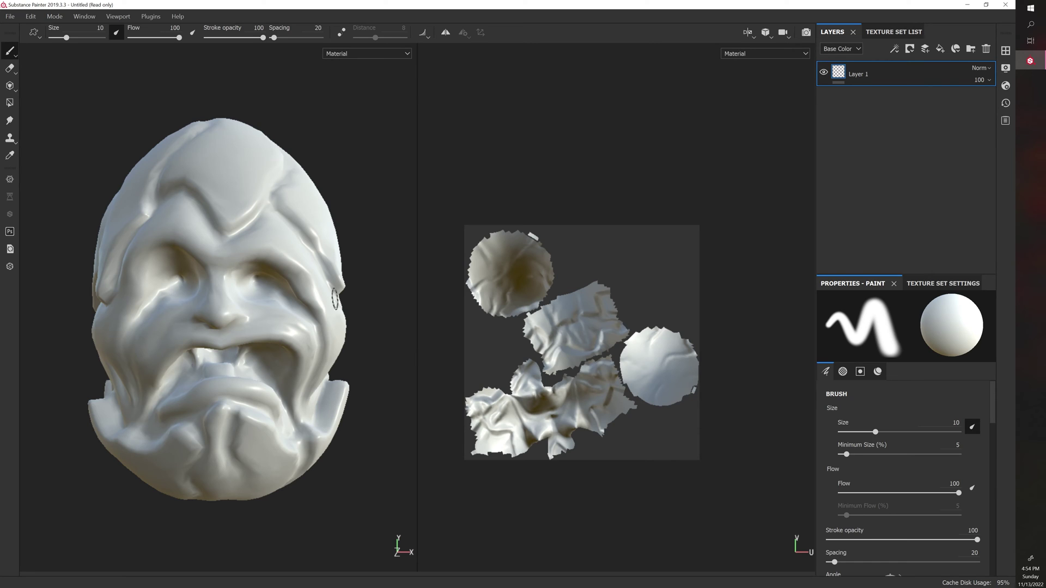
Toggle between split and 3D-only views with F1/F2, settling on the 3D-only view
{"action": "key", "text": "F2"}
{"action": "key", "text": "F1"}
{"action": "key", "text": "F2"}
{"action": "key", "text": "F1"}
{"action": "key", "text": "F2"}
{"action": "mouse_move", "coordinate": [541, 321]}
{"action": "left_mouse_down", "text": "alt"}
{"action": "mouse_move", "coordinate": [560, 354]}
{"action": "mouse_move", "coordinate": [572, 334]}
{"action": "mouse_move", "coordinate": [634, 331]}
{"action": "mouse_move", "coordinate": [546, 354]}
{"action": "mouse_move", "coordinate": [518, 333]}
{"action": "left_mouse_up", "text": "alt"}
Paint a test stroke on the forehead, undo it, and turn the mesh to face front
{"action": "mouse_move", "coordinate": [376, 238]}
{"action": "left_mouse_down"}
{"action": "mouse_move", "coordinate": [429, 298]}
{"action": "mouse_move", "coordinate": [448, 355]}
{"action": "left_mouse_up"}
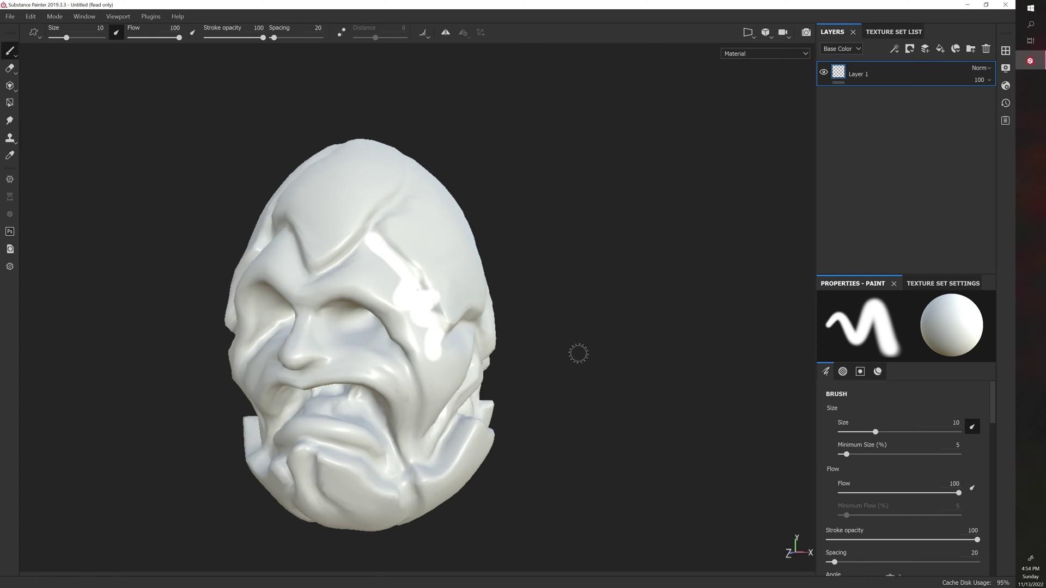
{"action": "key", "text": "ctrl+z"}
{"action": "mouse_move", "coordinate": [579, 353]}
{"action": "middle_mouse_down", "text": "alt"}
{"action": "mouse_move", "coordinate": [563, 313]}
{"action": "mouse_move", "coordinate": [561, 327]}
{"action": "middle_mouse_up", "text": "alt"}
{"action": "mouse_move", "coordinate": [558, 330]}
{"action": "left_mouse_down", "text": "alt"}
{"action": "mouse_move", "coordinate": [628, 336]}
{"action": "mouse_move", "coordinate": [572, 334]}
{"action": "left_mouse_up", "text": "alt"}
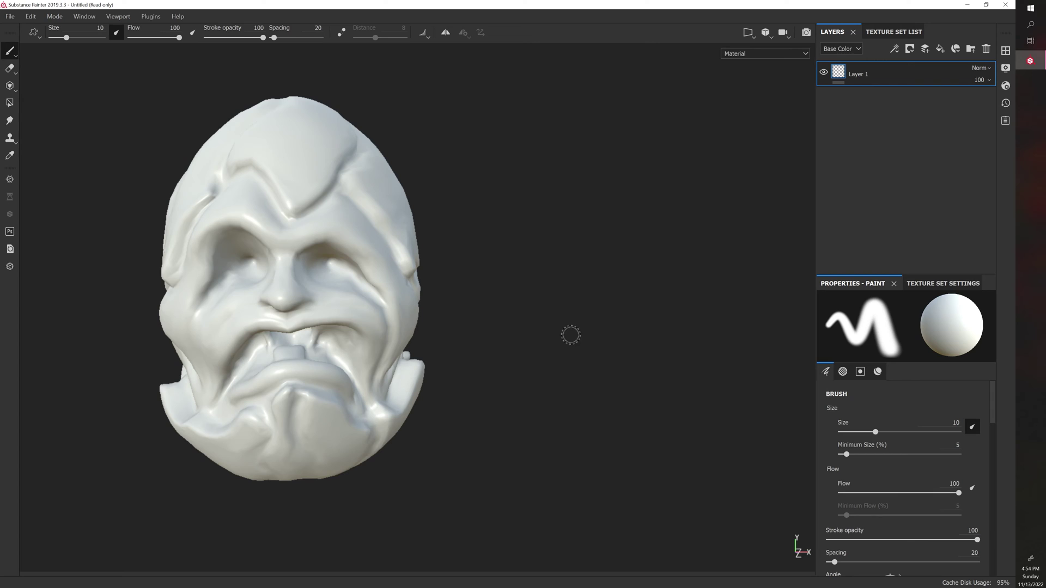
Open the Bake Mesh Maps window from the Texture Set Settings
{"action": "left_click", "coordinate": [919, 283]}
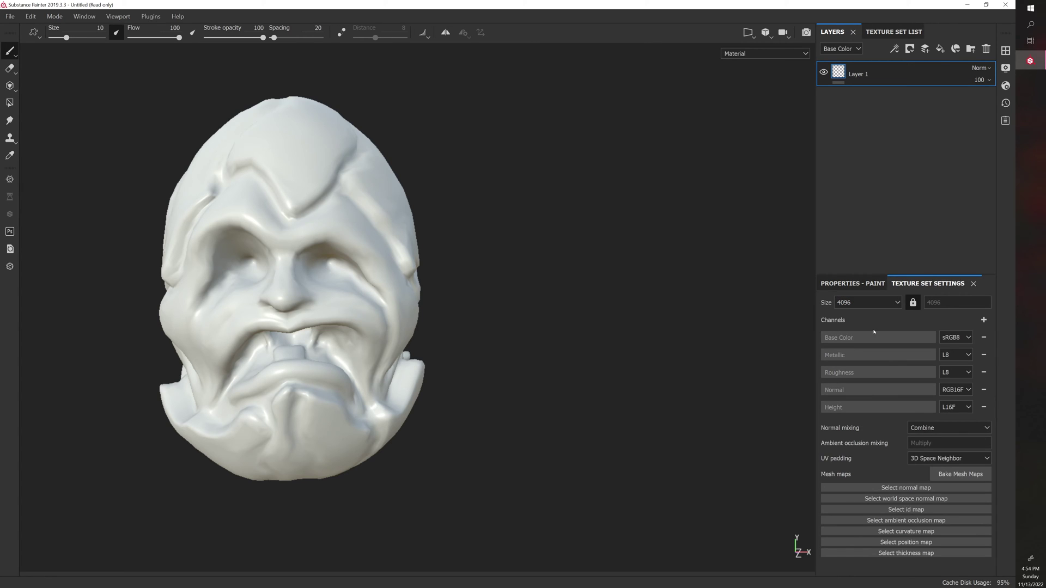
{"action": "left_click", "coordinate": [946, 475]}
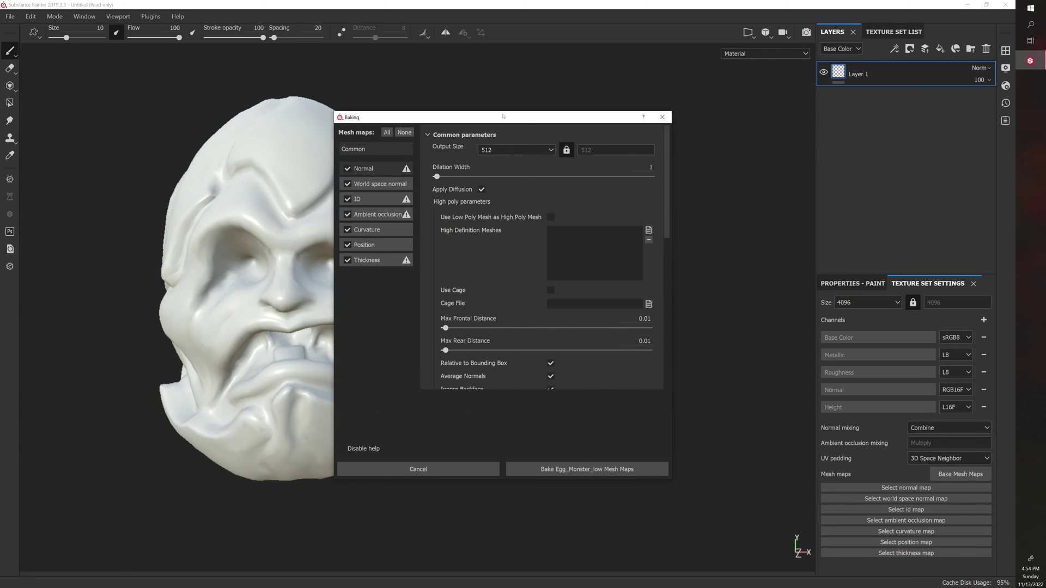
{"action": "left_click_drag", "start_coordinate": [381, 116], "coordinate": [533, 145]}
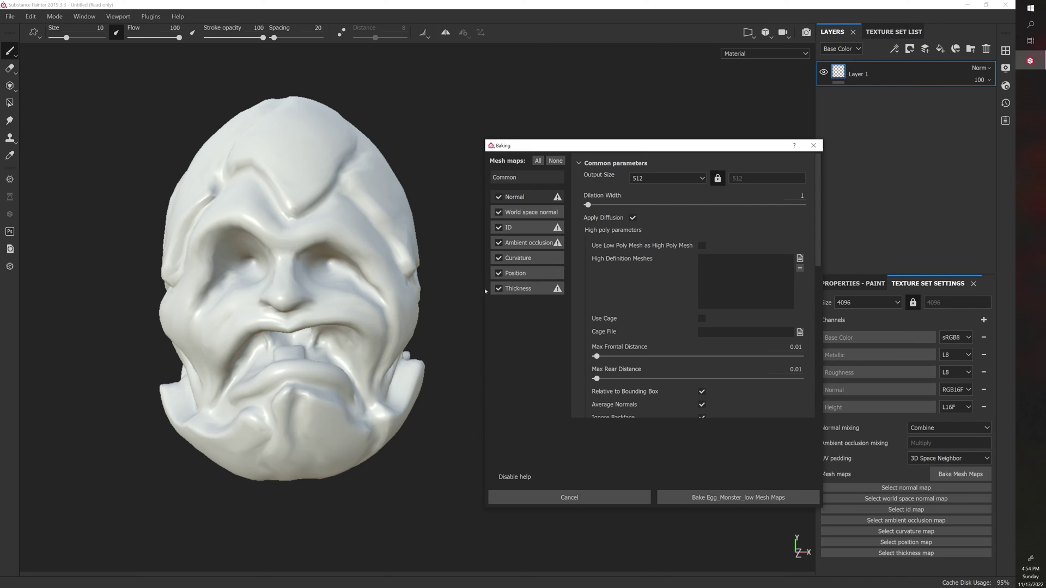
Limit the bake to only the Normal and Ambient Occlusion maps
{"action": "left_click", "coordinate": [498, 197]}
{"action": "left_click", "coordinate": [498, 212]}
{"action": "left_click", "coordinate": [499, 227]}
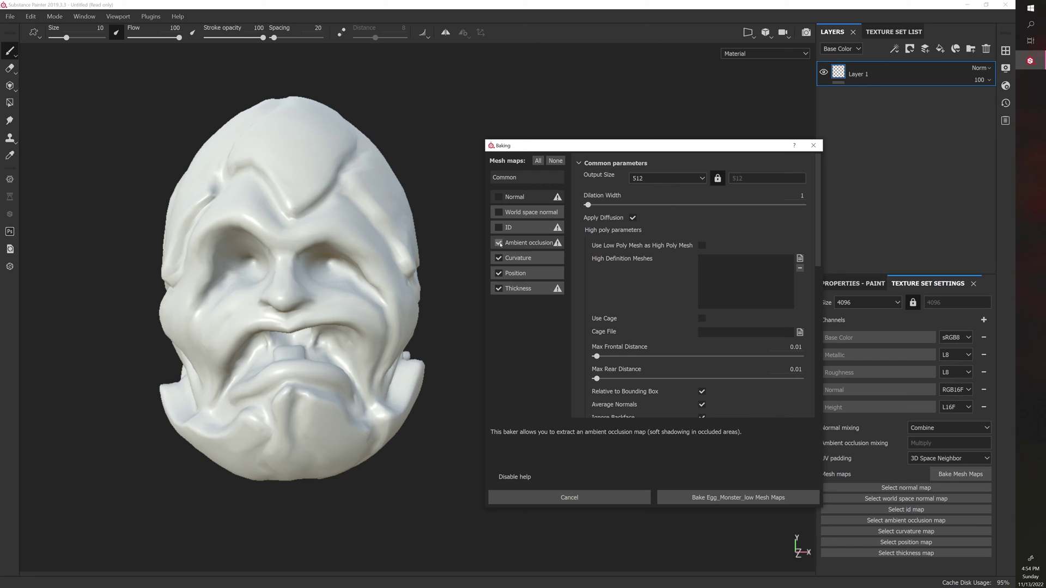
{"action": "left_click", "coordinate": [499, 242]}
{"action": "left_click", "coordinate": [498, 257]}
{"action": "left_click", "coordinate": [499, 273]}
{"action": "left_click", "coordinate": [499, 288]}
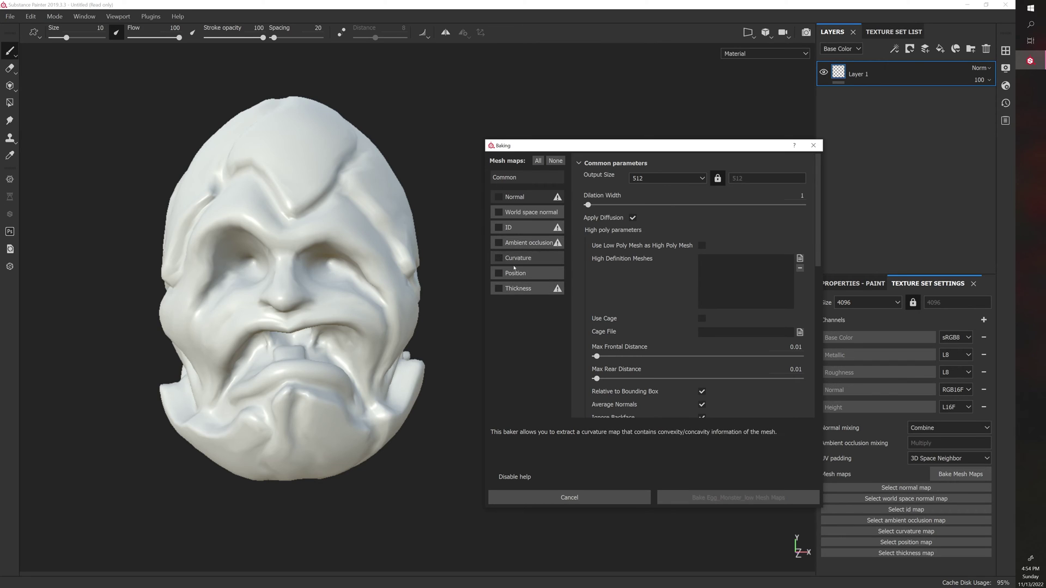
{"action": "left_click_drag", "start_coordinate": [558, 146], "coordinate": [518, 134]}
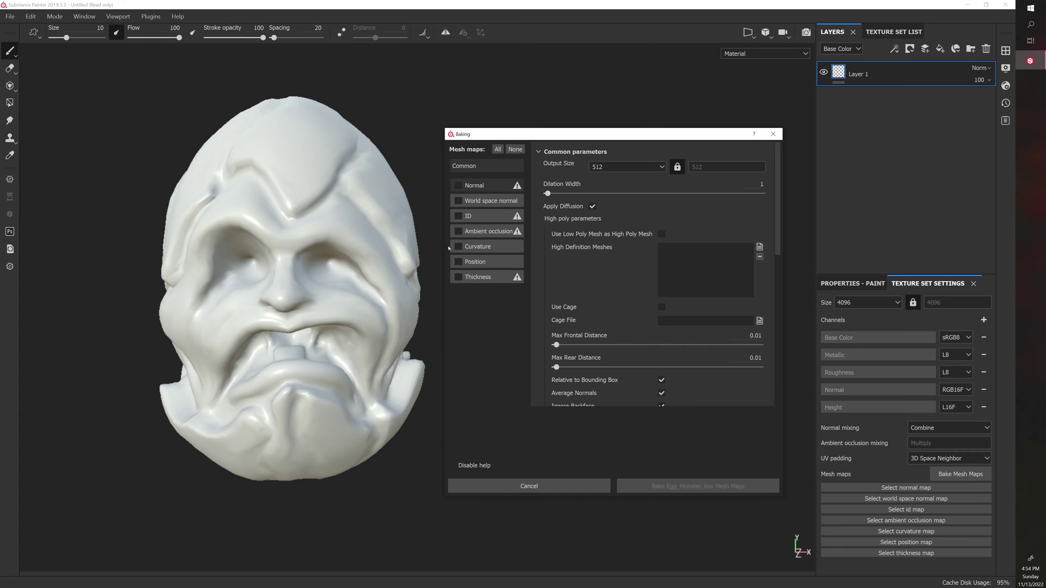
{"action": "left_click", "coordinate": [459, 186]}
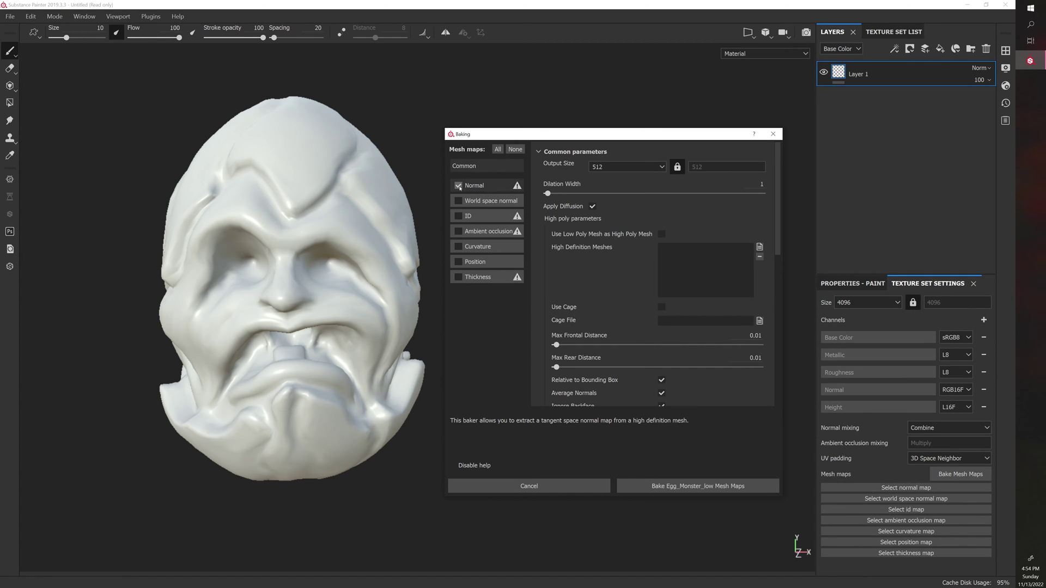
{"action": "left_click", "coordinate": [459, 231]}
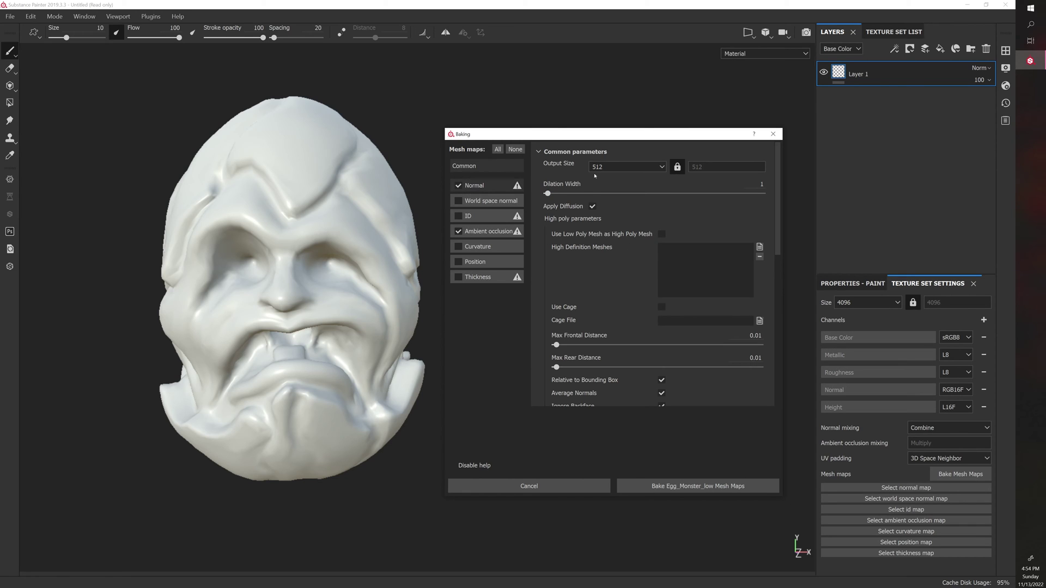
Set bake output size to 2048 and use Egg_Monster_high.fbx as the high definition mesh
{"action": "left_click", "coordinate": [626, 167]}
{"action": "left_click", "coordinate": [609, 223]}
{"action": "left_click", "coordinate": [760, 248]}
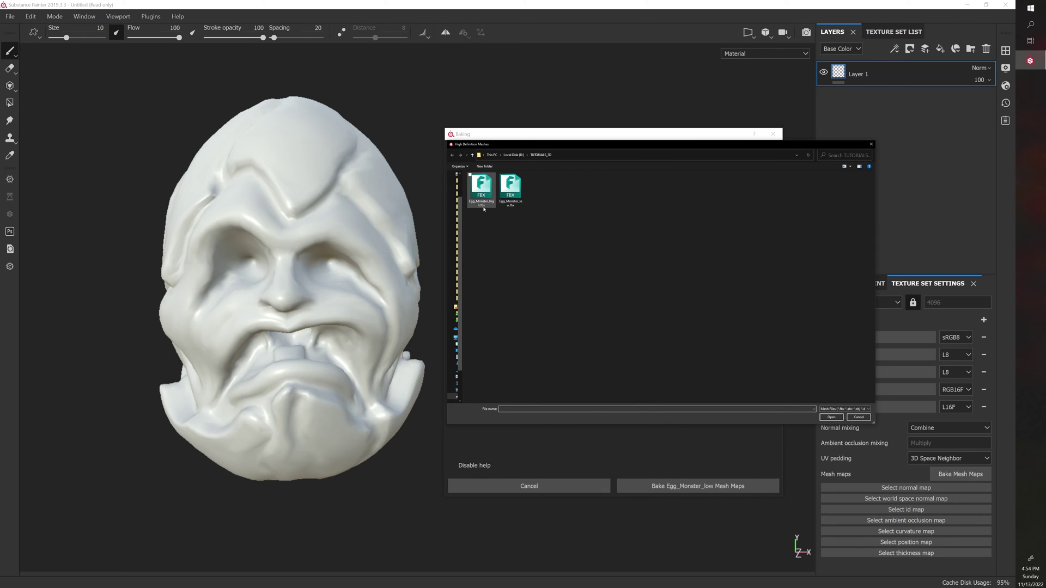
{"action": "left_click", "coordinate": [483, 209]}
{"action": "left_click", "coordinate": [826, 415]}
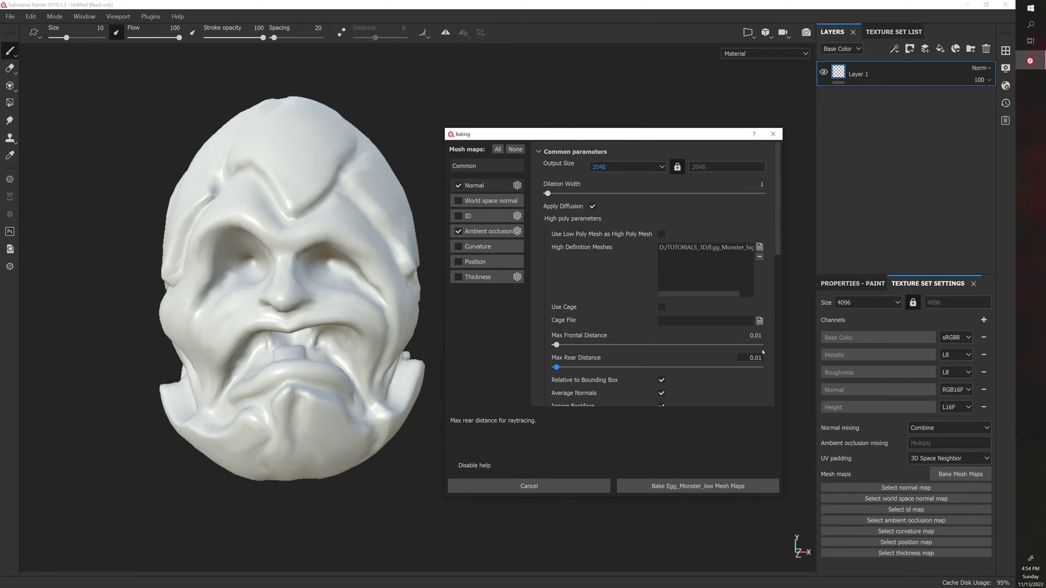
Set Match to By Mesh Name and bake the Egg_Monster_low mesh maps
{"action": "left_click_drag", "start_coordinate": [660, 140], "coordinate": [568, 71]}
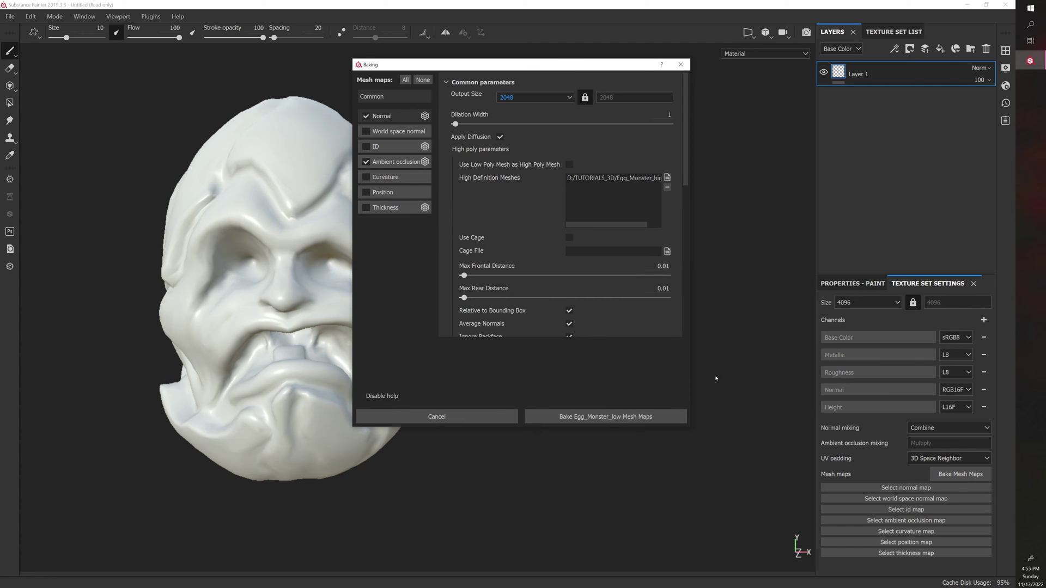
{"action": "left_click_drag", "start_coordinate": [691, 428], "coordinate": [807, 522]}
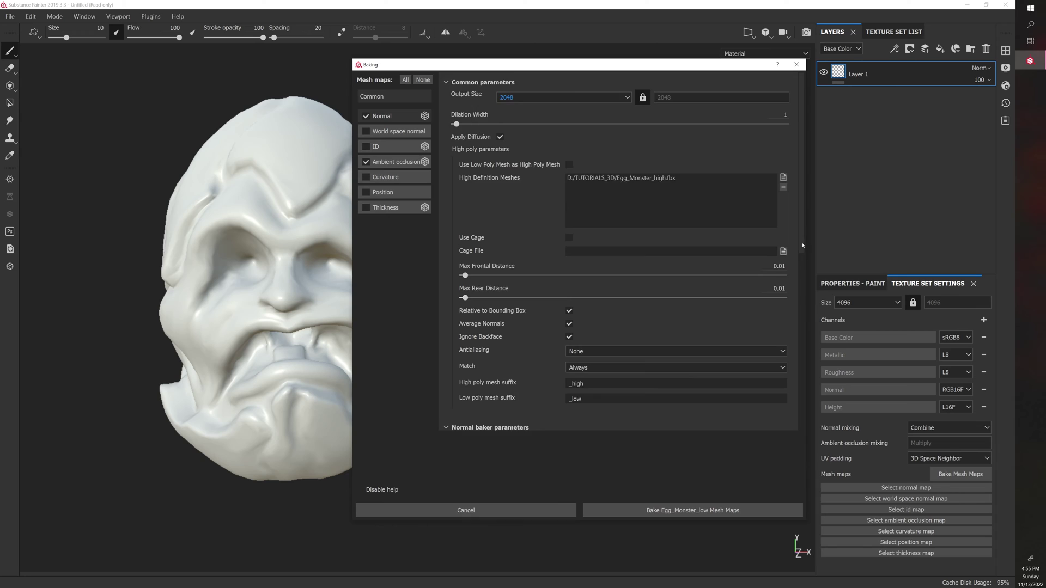
{"action": "scroll", "coordinate": [698, 370], "scroll_direction": "down", "scroll_amount": 2}
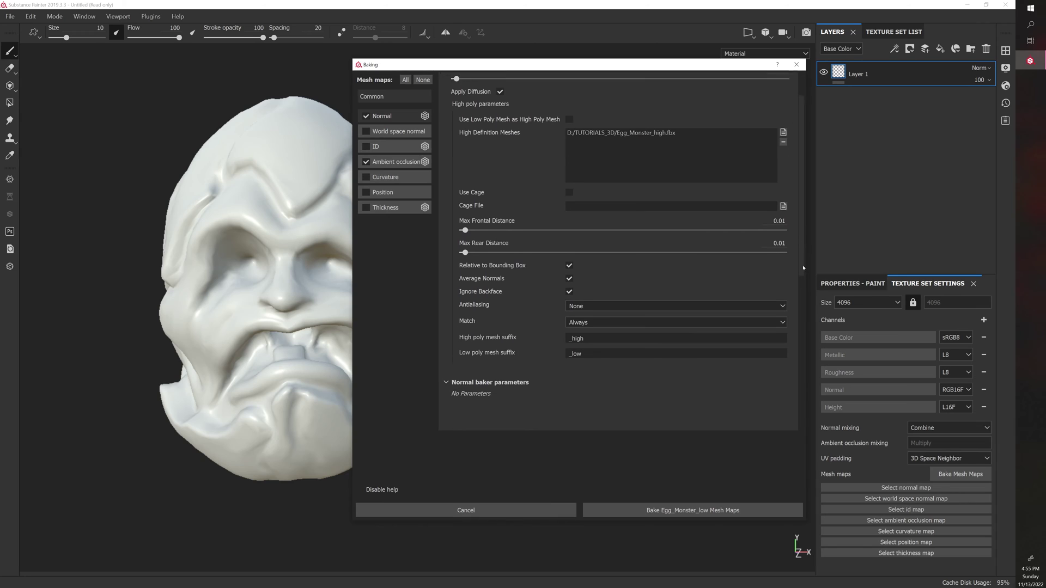
{"action": "left_click", "coordinate": [576, 315]}
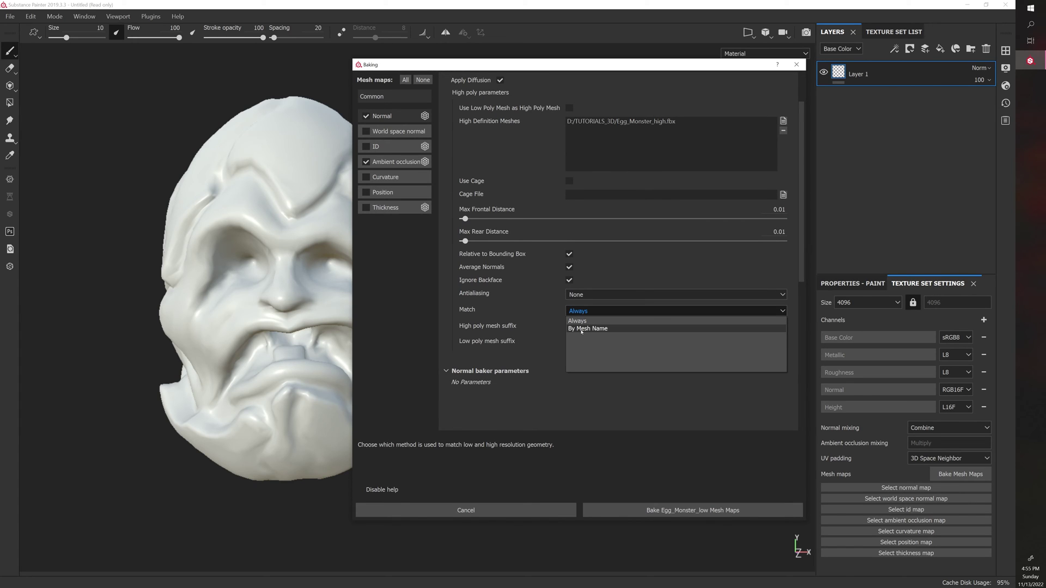
{"action": "left_click", "coordinate": [582, 330]}
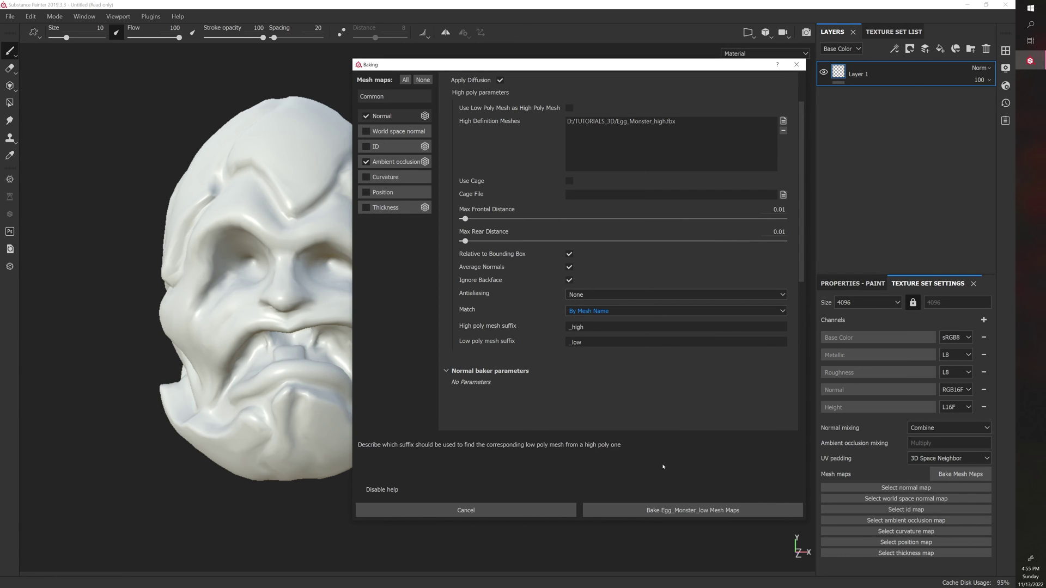
{"action": "left_click", "coordinate": [665, 510]}
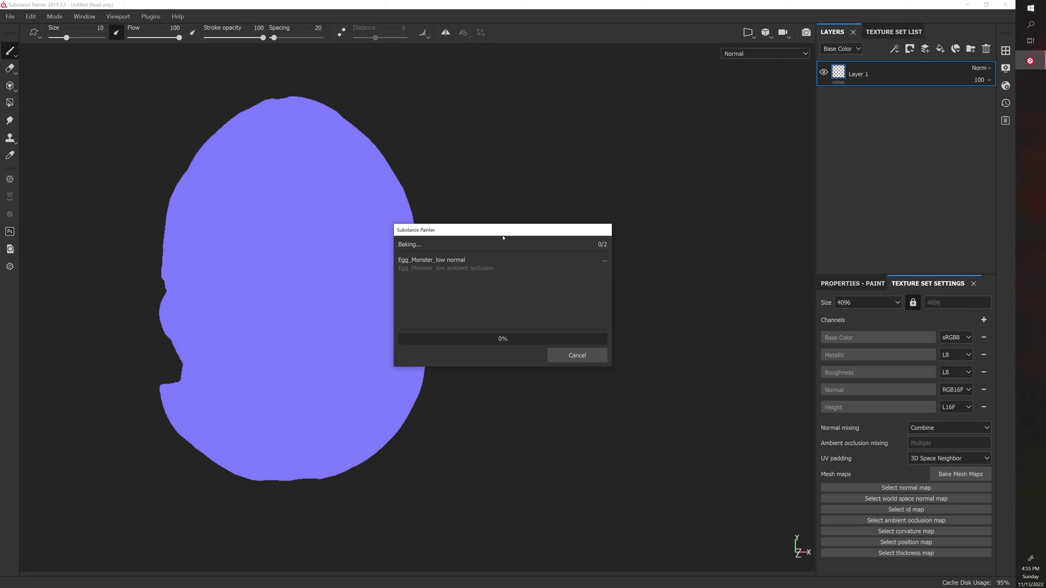
Move the progress window aside while both maps bake to 100% (2/2)
{"action": "left_click_drag", "start_coordinate": [502, 238], "coordinate": [499, 218]}
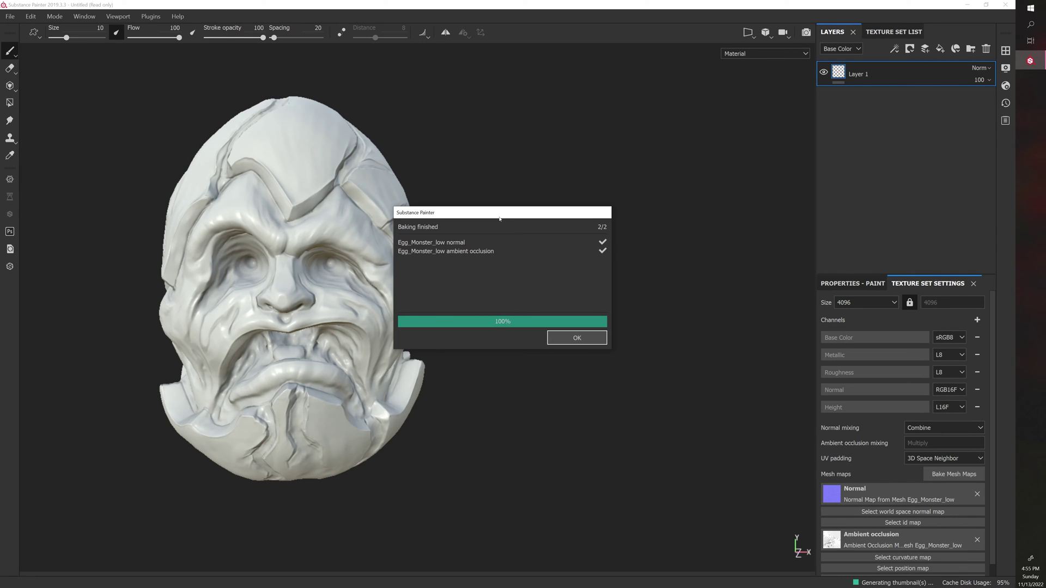
Close the Baking finished report and orbit and zoom around the monster to inspect the baked facial detail
{"action": "left_click", "coordinate": [561, 338]}
{"action": "mouse_move", "coordinate": [467, 325]}
{"action": "left_mouse_down", "text": "alt"}
{"action": "mouse_move", "coordinate": [611, 341]}
{"action": "mouse_move", "coordinate": [488, 315]}
{"action": "left_mouse_up", "text": "alt"}
{"action": "right_click_drag", "start_coordinate": [488, 315], "coordinate": [390, 287], "text": "alt"}
{"action": "mouse_move", "coordinate": [390, 287]}
{"action": "left_mouse_down", "text": "alt"}
{"action": "mouse_move", "coordinate": [563, 289]}
{"action": "mouse_move", "coordinate": [544, 287]}
{"action": "mouse_move", "coordinate": [583, 306]}
{"action": "left_mouse_up", "text": "alt"}
{"action": "right_click_drag", "start_coordinate": [583, 306], "coordinate": [624, 294], "text": "alt"}
{"action": "left_click_drag", "start_coordinate": [623, 294], "coordinate": [518, 336], "text": "alt"}
{"action": "scroll", "coordinate": [587, 338], "scroll_direction": "down", "scroll_amount": 3}
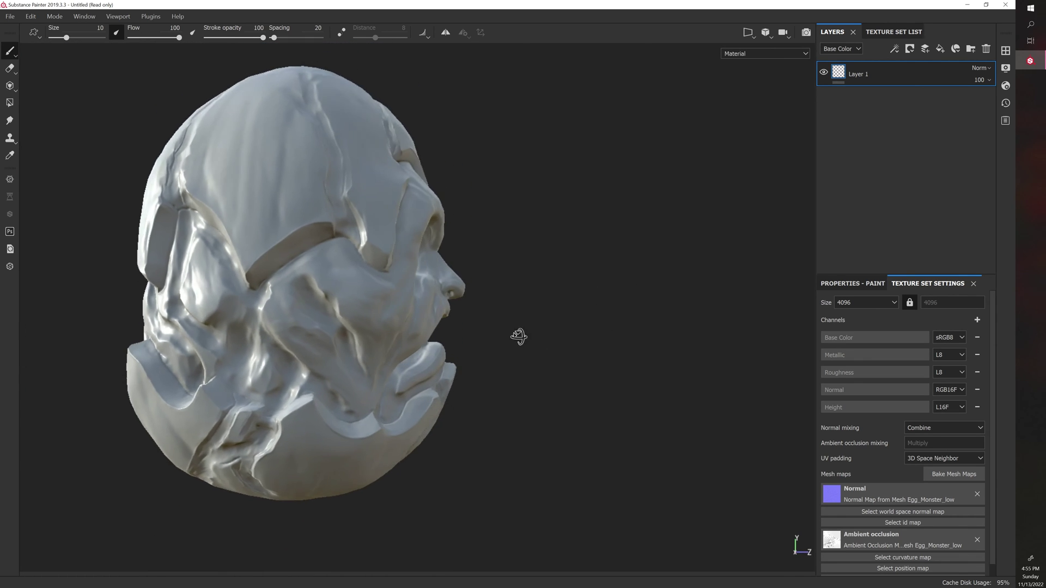
{"action": "right_click_drag", "start_coordinate": [518, 336], "coordinate": [492, 334], "text": "alt"}
{"action": "left_click_drag", "start_coordinate": [492, 334], "coordinate": [381, 337], "text": "alt"}
{"action": "right_click_drag", "start_coordinate": [382, 336], "coordinate": [327, 344], "text": "alt"}
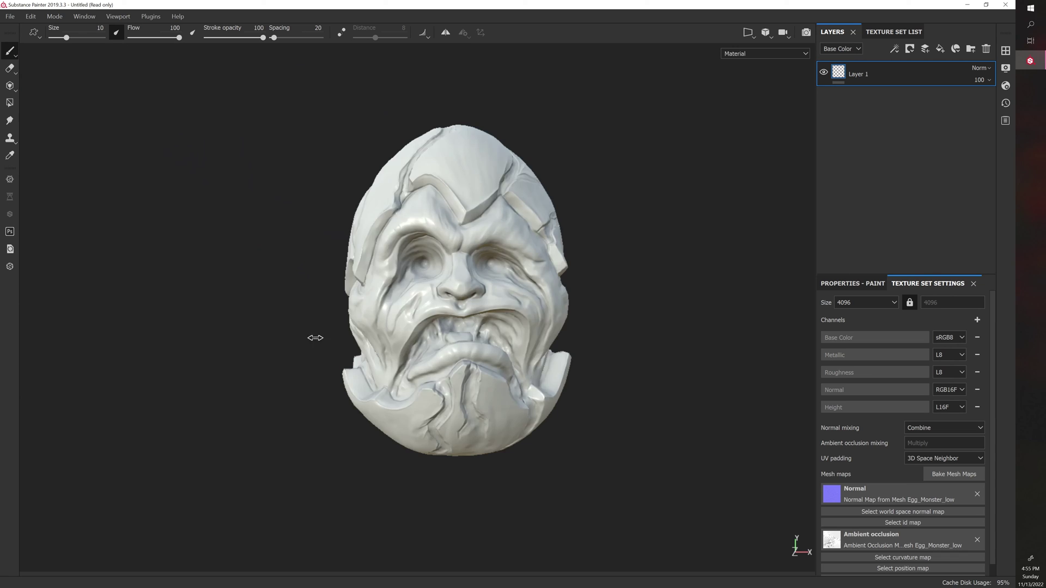
{"action": "left_click_drag", "start_coordinate": [327, 344], "coordinate": [660, 294], "text": "alt"}
{"action": "middle_click_drag", "start_coordinate": [661, 294], "coordinate": [495, 306], "text": "alt"}
{"action": "left_click_drag", "start_coordinate": [495, 306], "coordinate": [472, 319], "text": "alt"}
{"action": "scroll", "coordinate": [523, 308], "scroll_direction": "up", "scroll_amount": 5}
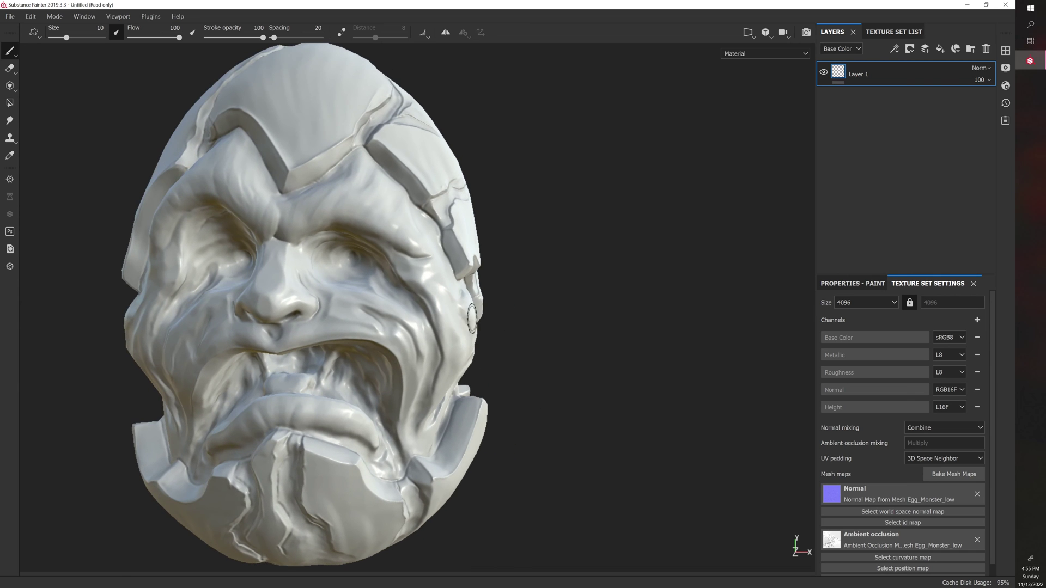
Switch to the Polygon Fill tool and orbit to inspect the mesh wireframe
{"action": "left_click", "coordinate": [10, 102]}
{"action": "scroll", "coordinate": [696, 287], "scroll_direction": "up", "scroll_amount": 5}
{"action": "left_click_drag", "start_coordinate": [696, 287], "coordinate": [582, 301], "text": "alt"}
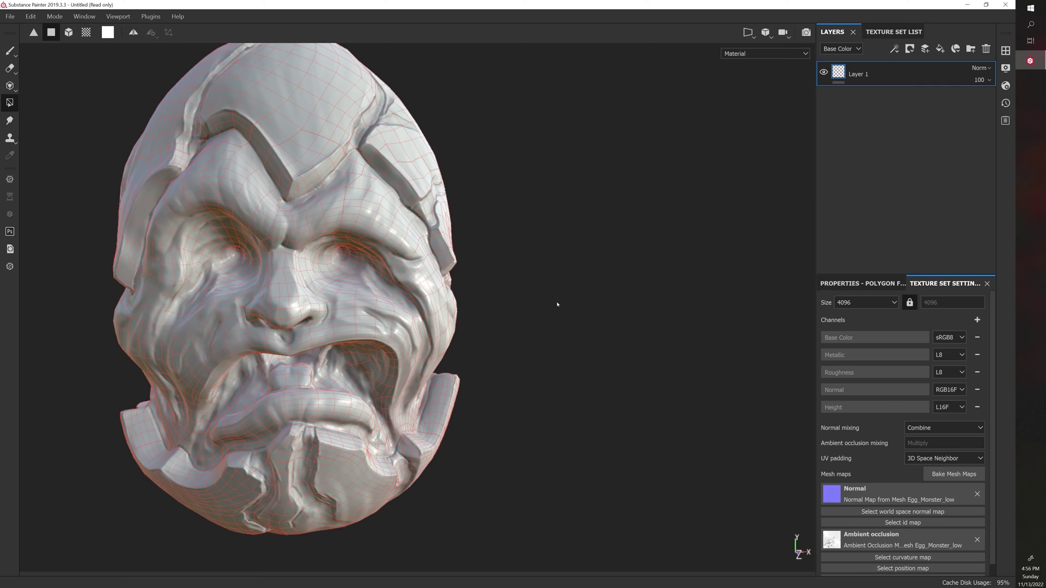
{"action": "left_click_drag", "start_coordinate": [568, 312], "coordinate": [565, 296], "text": "alt"}
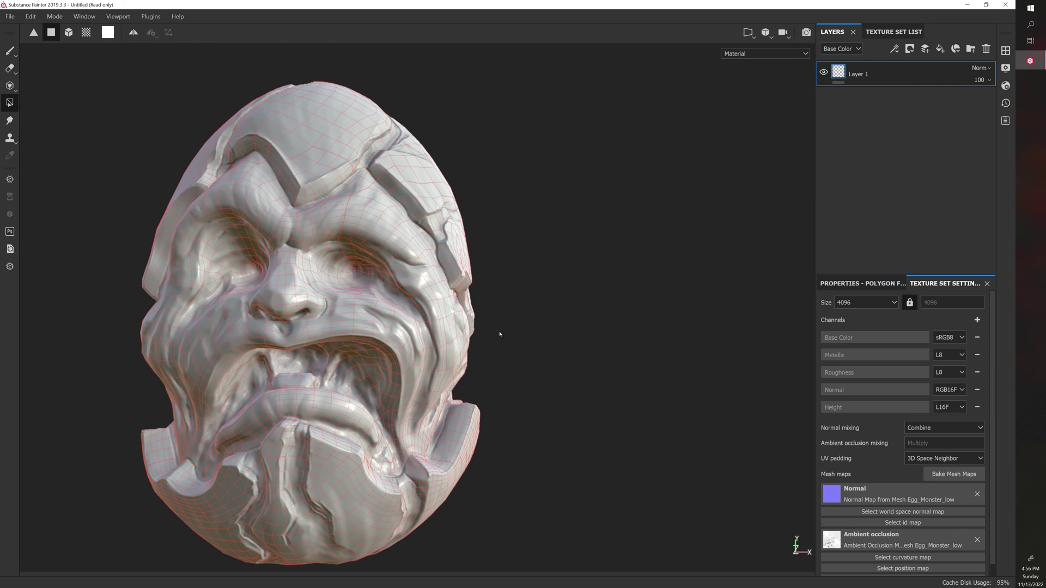
{"action": "left_click_drag", "start_coordinate": [500, 334], "coordinate": [172, 361], "text": "alt"}
{"action": "left_click_drag", "start_coordinate": [715, 354], "coordinate": [623, 345], "text": "alt"}
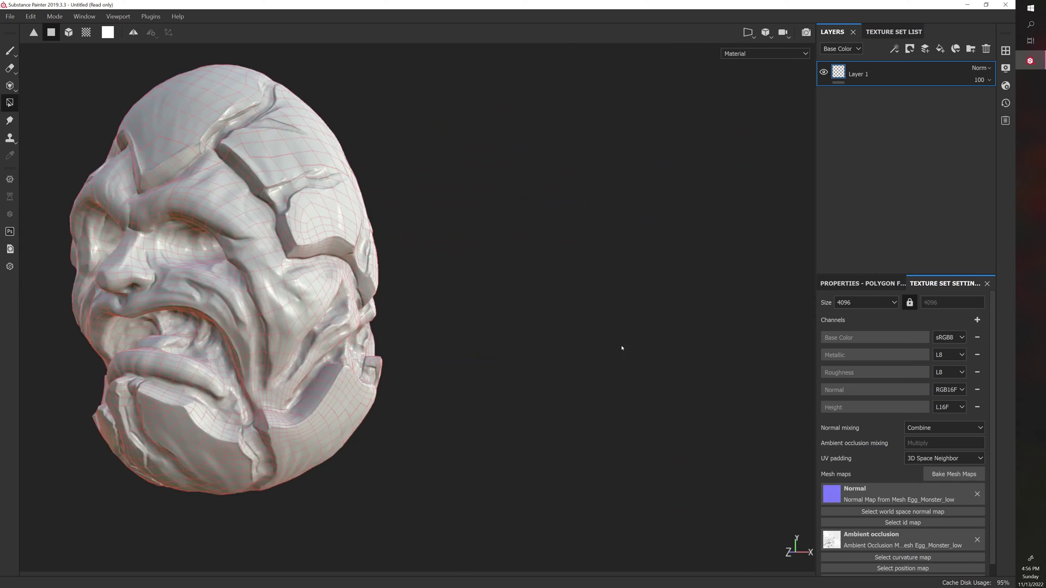
{"action": "right_click_drag", "start_coordinate": [370, 374], "coordinate": [459, 375], "text": "alt"}
{"action": "scroll", "coordinate": [943, 461], "scroll_direction": "down", "scroll_amount": 1}
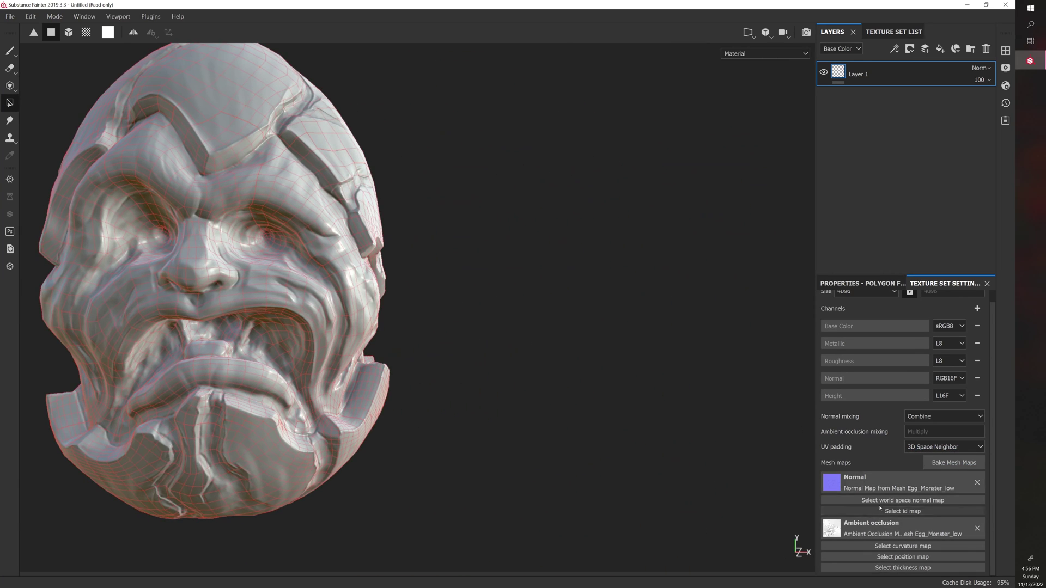
{"action": "scroll", "coordinate": [910, 299], "scroll_direction": "up", "scroll_amount": 1}
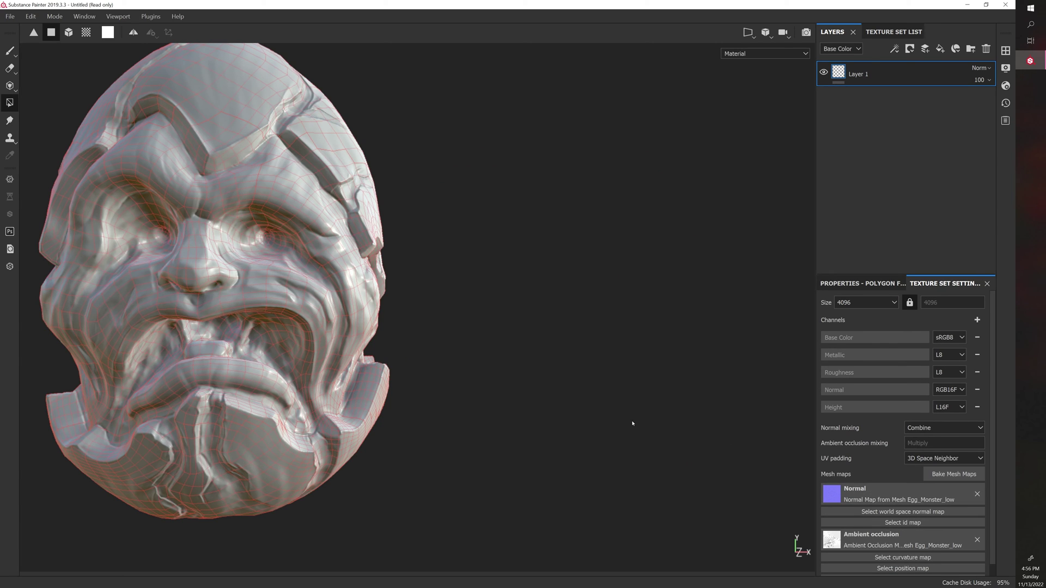
Return to the Paint tool and show Fill layer 1's properties
{"action": "left_click", "coordinate": [9, 51]}
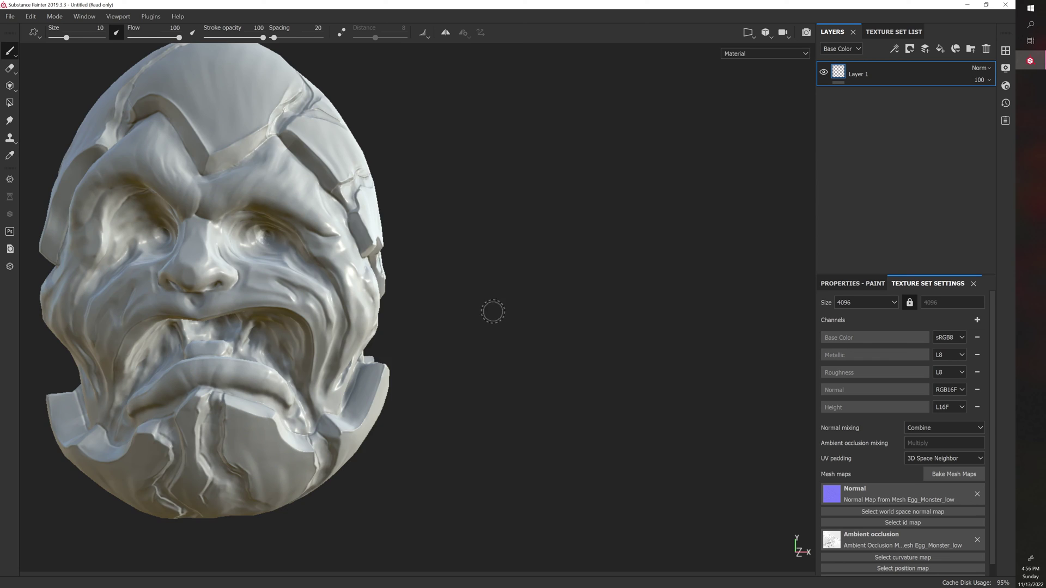
{"action": "mouse_move", "coordinate": [492, 311]}
{"action": "left_mouse_down", "text": "alt"}
{"action": "mouse_move", "coordinate": [561, 311]}
{"action": "mouse_move", "coordinate": [495, 285]}
{"action": "mouse_move", "coordinate": [531, 303]}
{"action": "left_mouse_up", "text": "alt"}
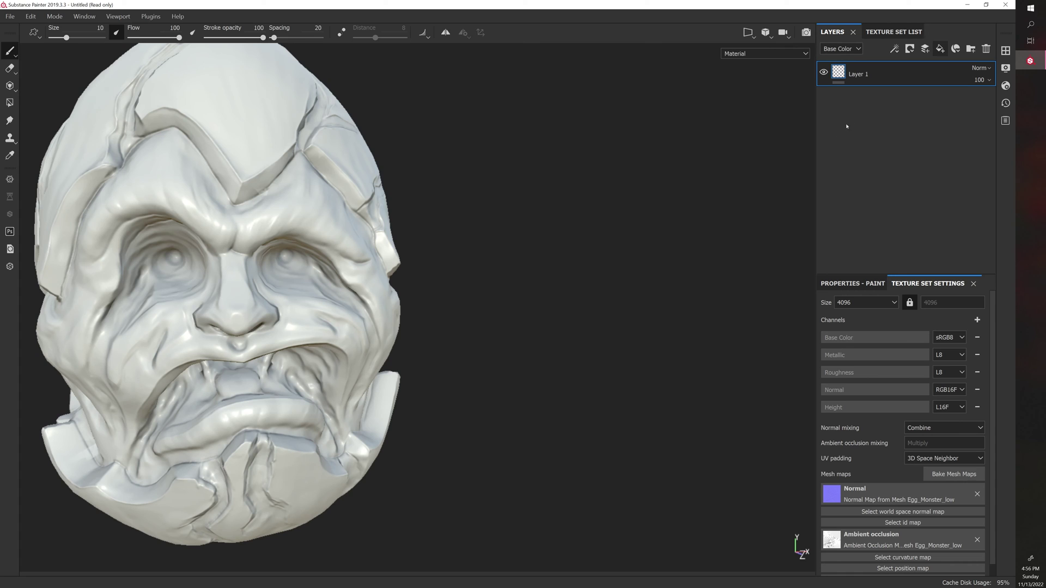
{"action": "left_click", "coordinate": [850, 283]}
Give the fill layer a red base colour and roughness 0.687, then orbit to view the result
{"action": "left_click", "coordinate": [893, 552]}
{"action": "left_click", "coordinate": [938, 447]}
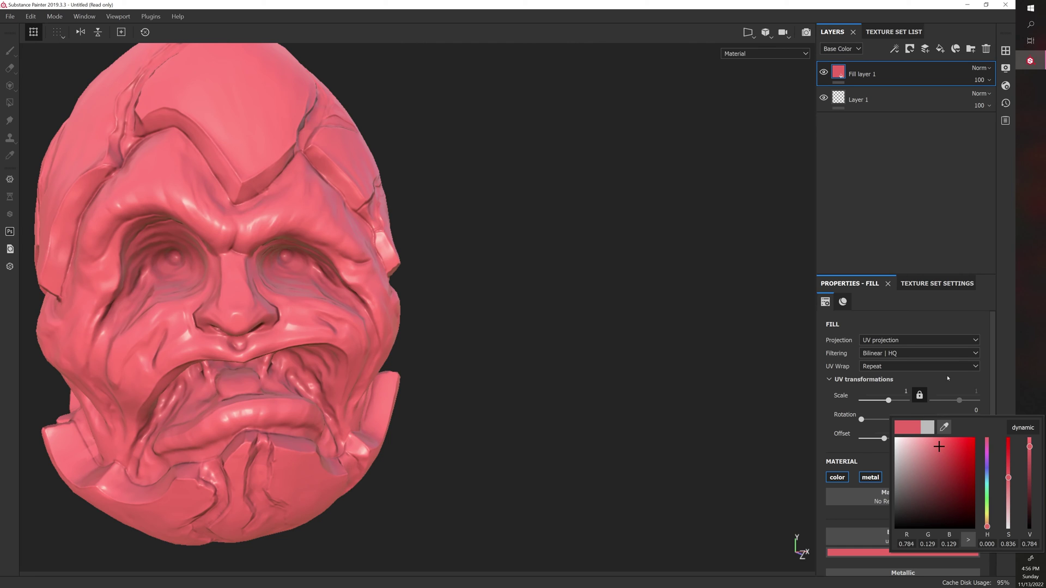
{"action": "scroll", "coordinate": [921, 469], "scroll_direction": "down", "scroll_amount": 5}
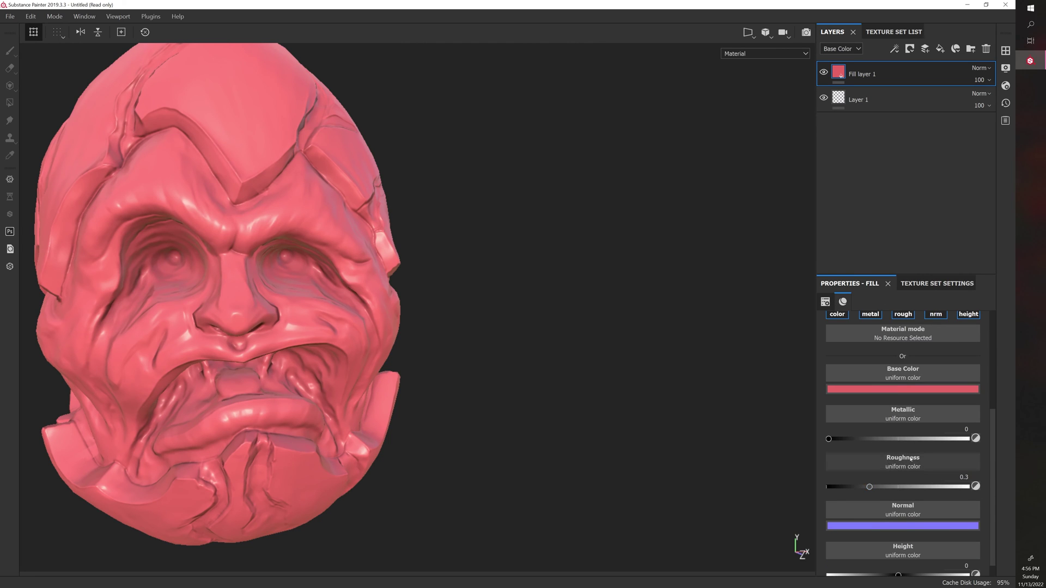
{"action": "left_click_drag", "start_coordinate": [877, 488], "coordinate": [924, 487]}
{"action": "left_click_drag", "start_coordinate": [523, 334], "coordinate": [607, 329], "text": "alt"}
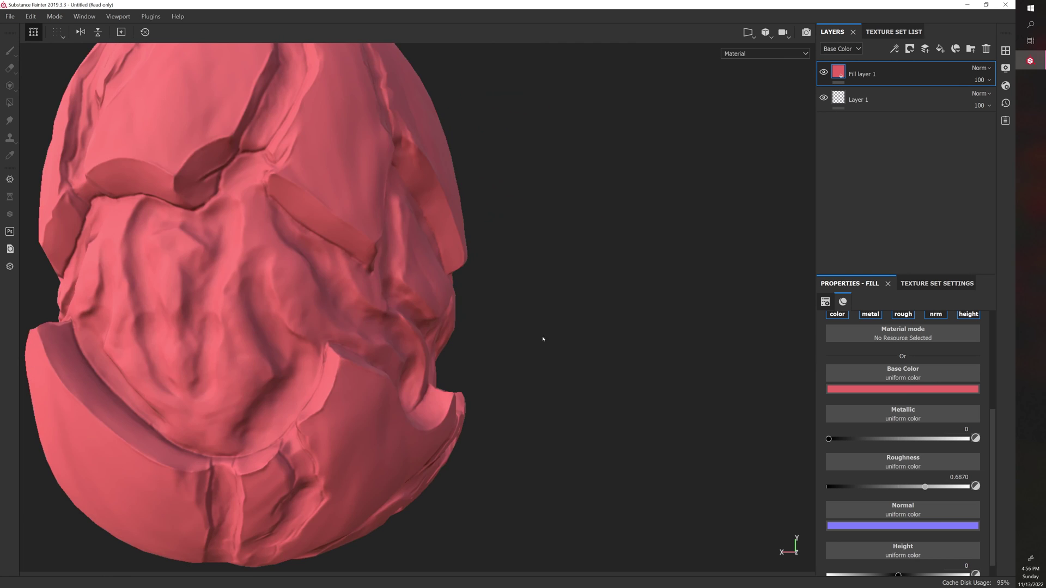
{"action": "left_click_drag", "start_coordinate": [544, 339], "coordinate": [357, 327], "text": "alt"}
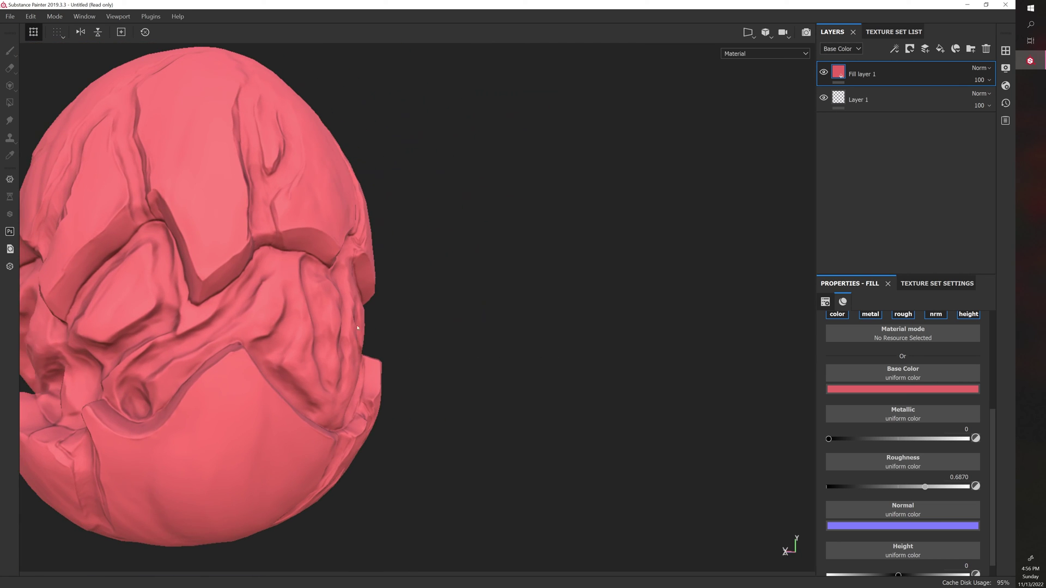
{"action": "left_click_drag", "start_coordinate": [215, 300], "coordinate": [360, 322], "text": "alt"}
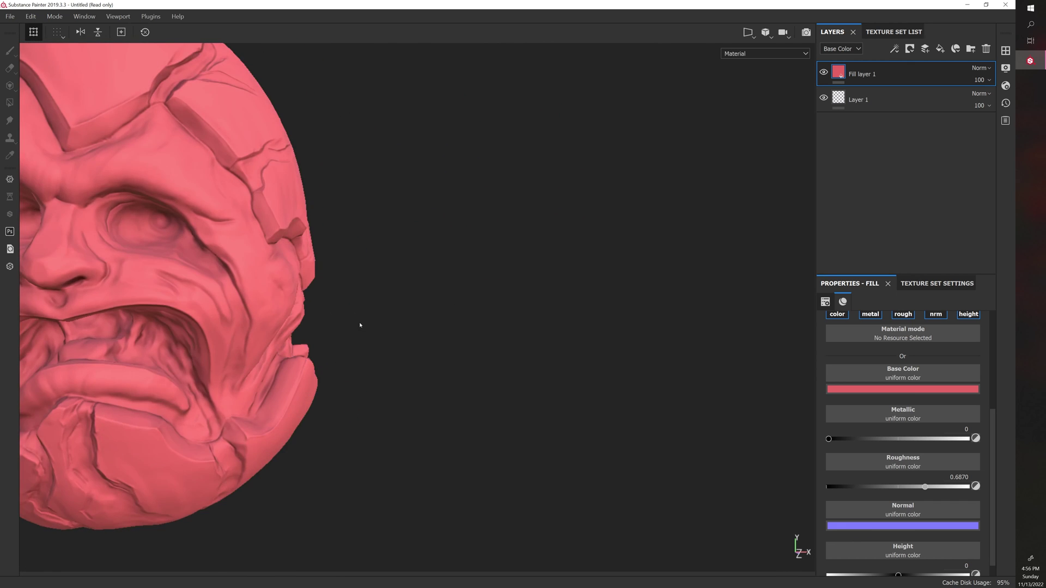
{"action": "scroll", "coordinate": [348, 323], "scroll_direction": "up", "scroll_amount": 3}
{"action": "key", "text": "f"}
{"action": "right_click_drag", "start_coordinate": [460, 320], "coordinate": [481, 313], "text": "shift"}
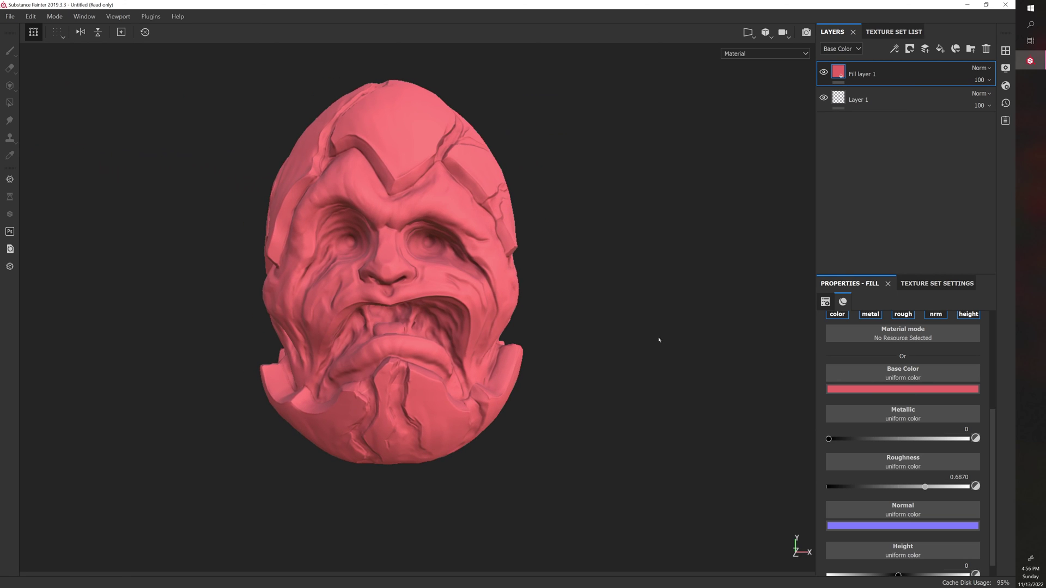
Open the Texture Set Settings and scroll to its mesh map slots
{"action": "left_click", "coordinate": [936, 284]}
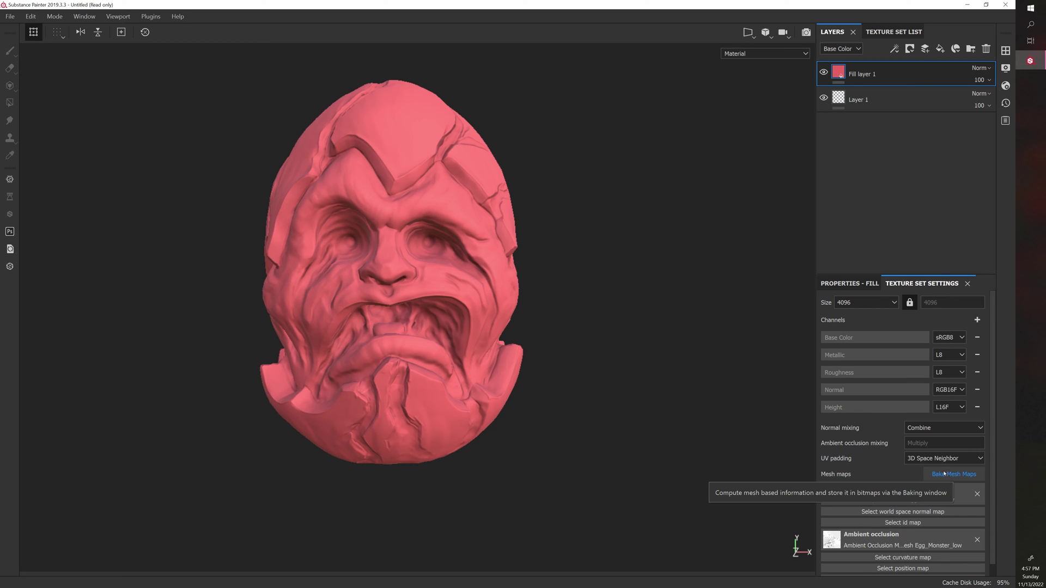
{"action": "scroll", "coordinate": [944, 474], "scroll_direction": "down", "scroll_amount": 1}
{"action": "scroll", "coordinate": [650, 332], "scroll_direction": "up", "scroll_amount": 1}
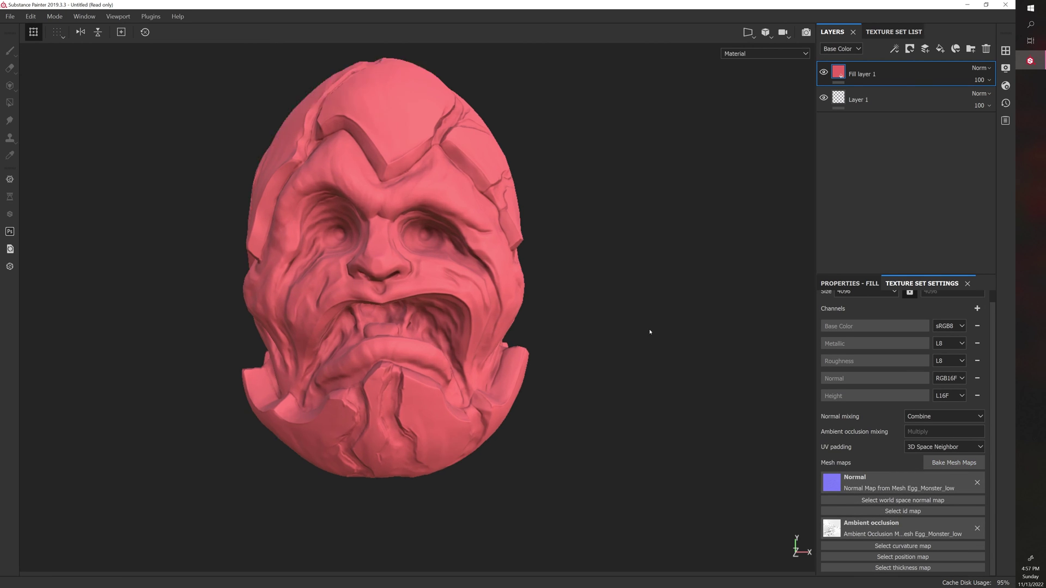
{"action": "scroll", "coordinate": [649, 332], "scroll_direction": "up", "scroll_amount": 2}
{"action": "scroll", "coordinate": [623, 285], "scroll_direction": "down", "scroll_amount": 1}
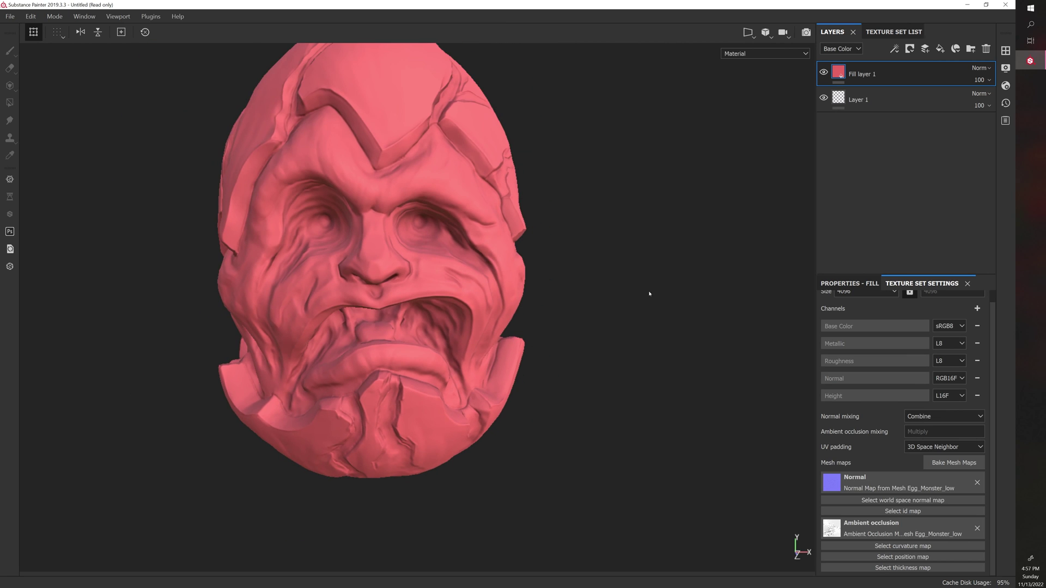
Remove the baked Normal mesh map to compare, then restore it with Ctrl+Z
{"action": "left_click", "coordinate": [977, 483]}
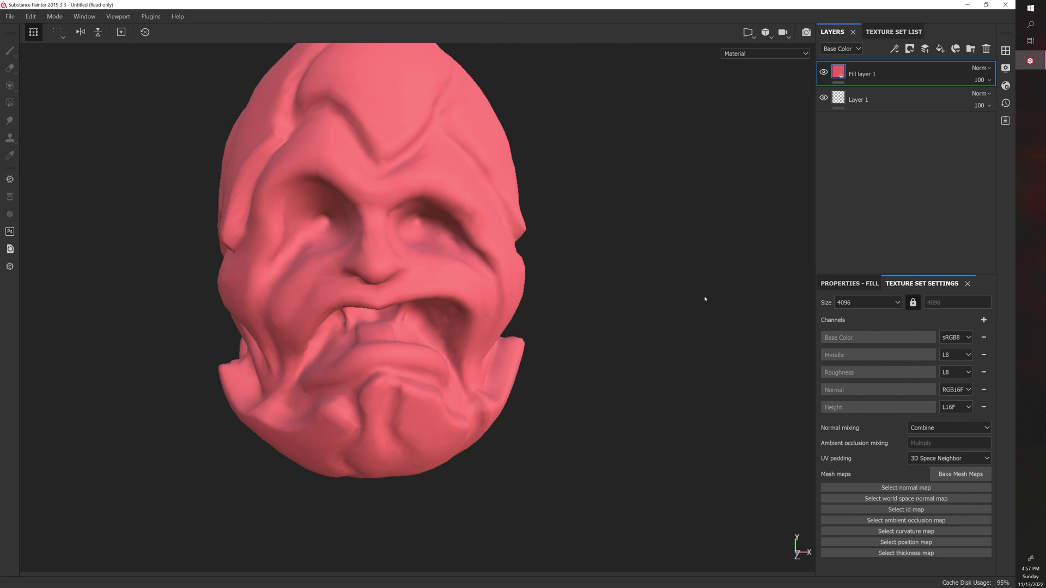
{"action": "left_click", "coordinate": [626, 296]}
{"action": "left_click_drag", "start_coordinate": [626, 296], "coordinate": [635, 289], "text": "alt"}
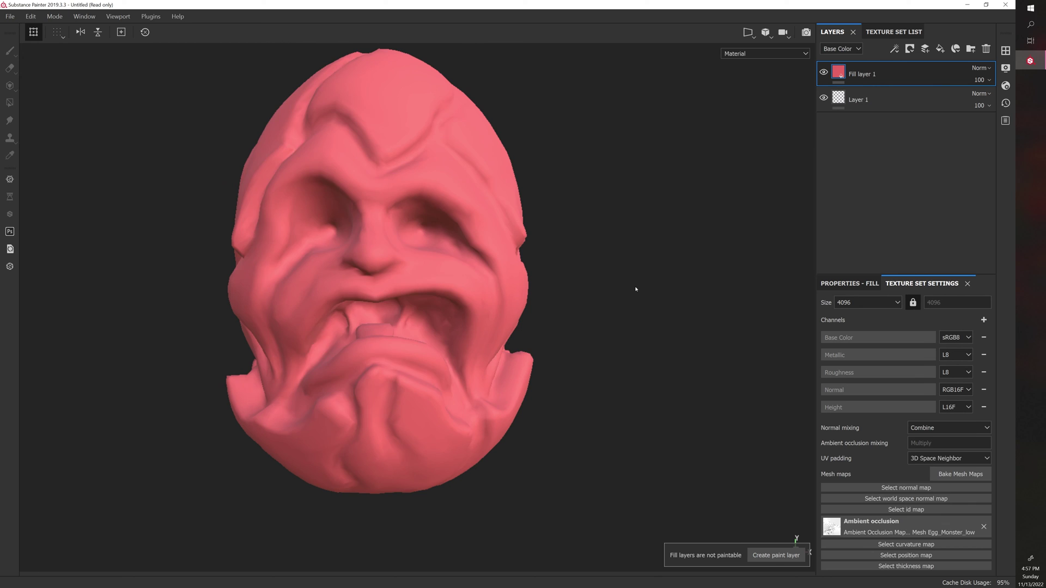
{"action": "key", "text": "ctrl+z"}
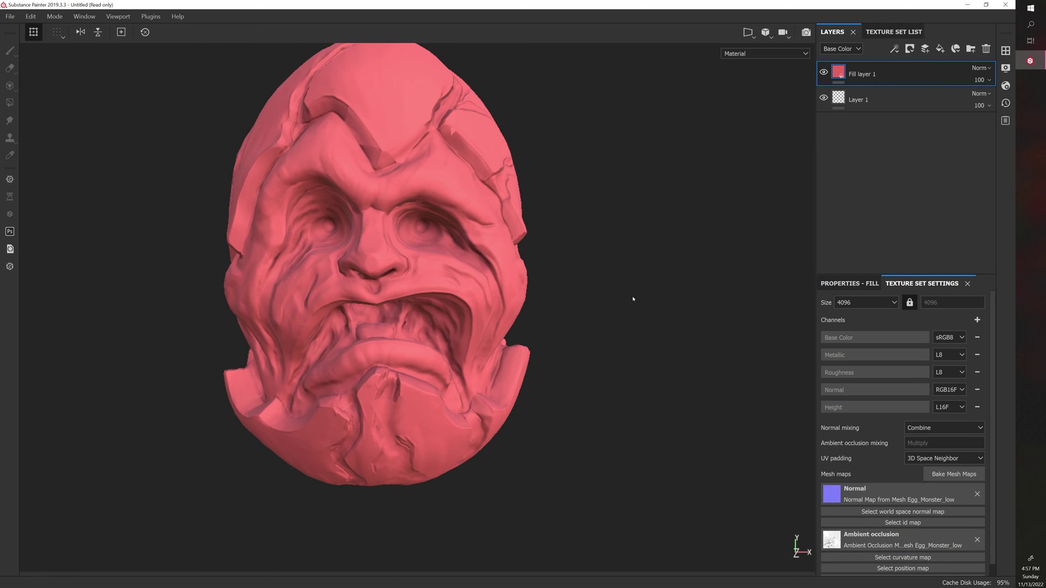
{"action": "left_click_drag", "start_coordinate": [617, 268], "coordinate": [464, 338], "text": "alt"}
{"action": "left_click_drag", "start_coordinate": [617, 254], "coordinate": [622, 263], "text": "alt"}
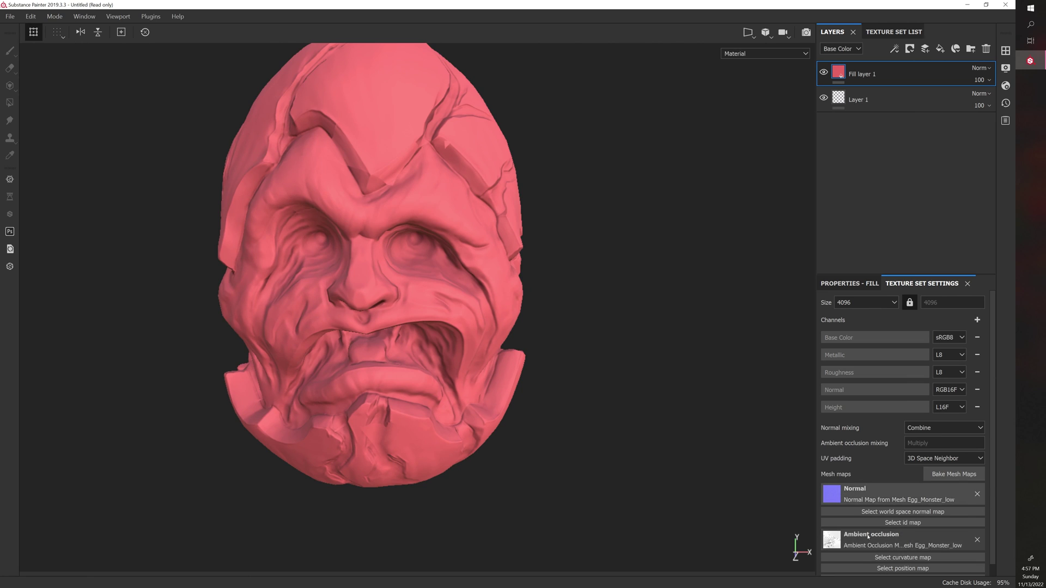
{"action": "left_click_drag", "start_coordinate": [647, 317], "coordinate": [658, 322], "text": "alt"}
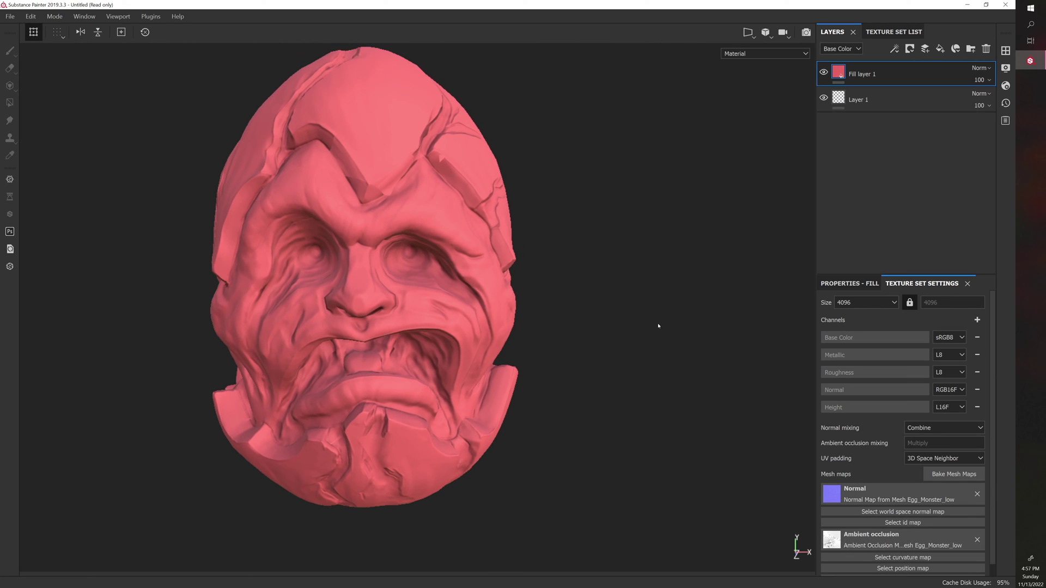